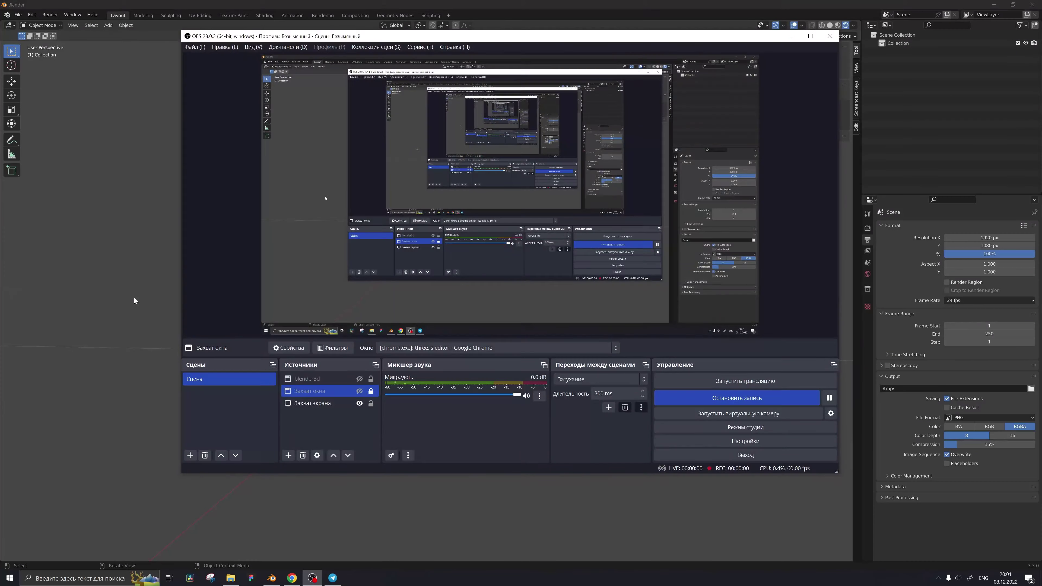
Import the poly (2).glb scan as the textured bust Mesh_0.004 via glTF 2.0.
left_click(135, 298)
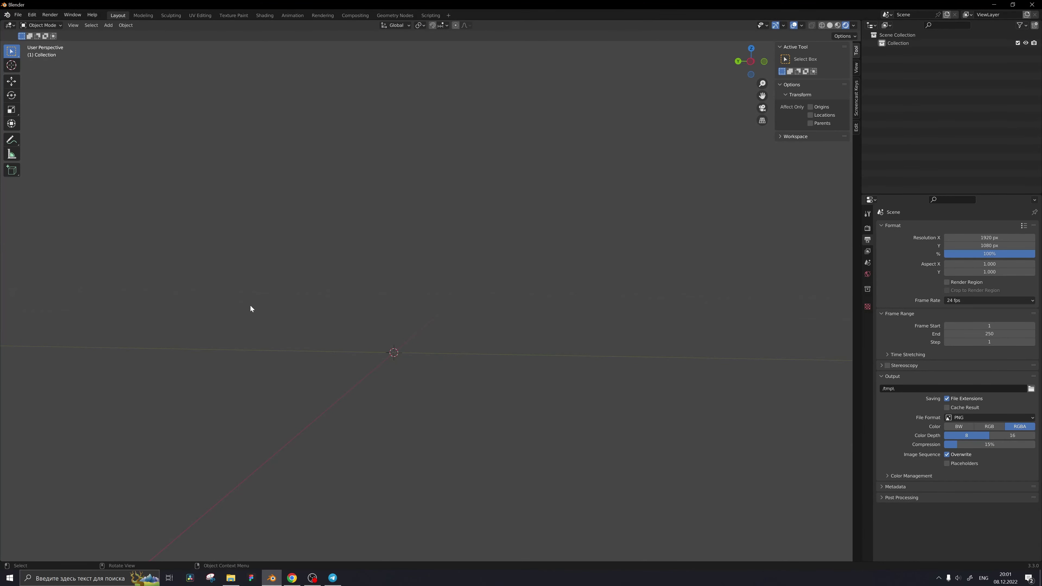
middle_click_drag(240, 296, 221, 271)
left_click(19, 17)
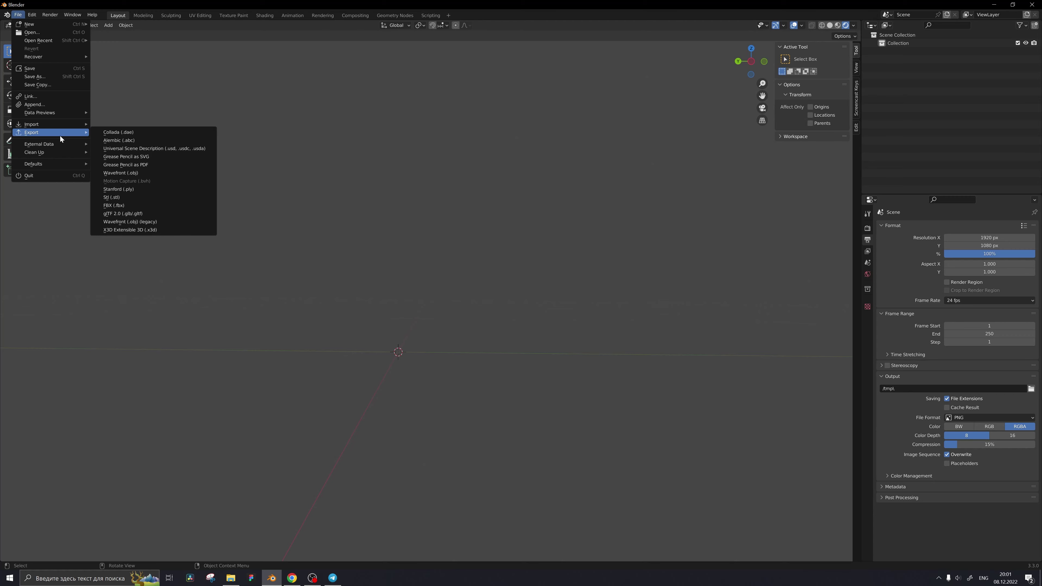
mouse_move(50, 124)
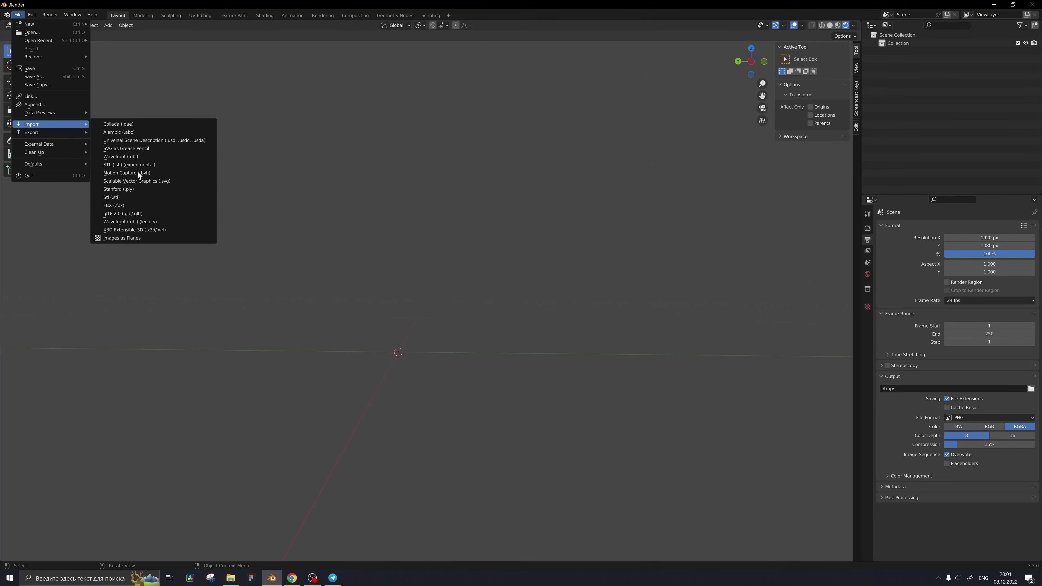
left_click(147, 213)
double_click(453, 157)
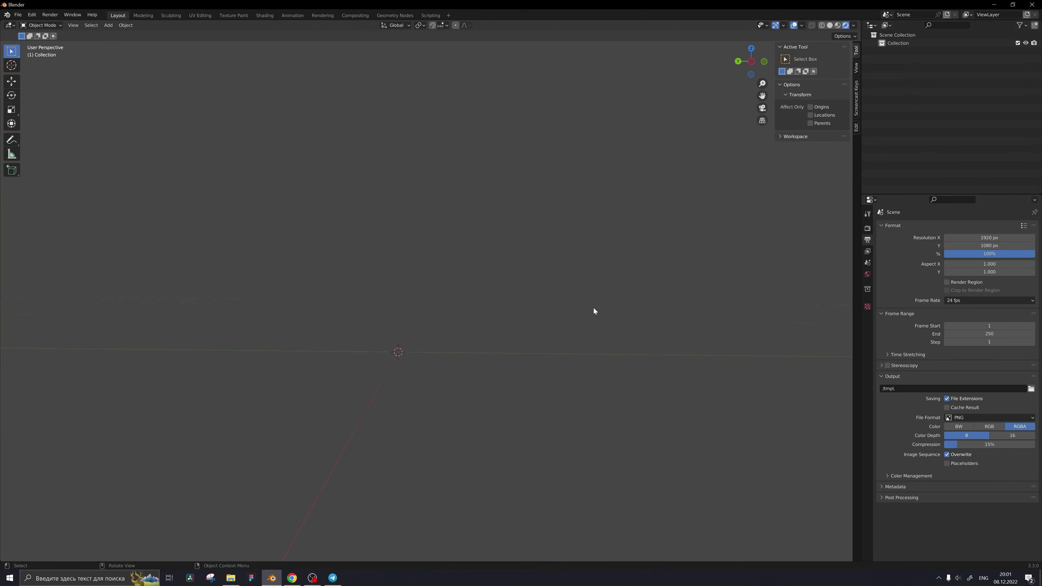
mouse_move(558, 302)
middle_mouse_down()
mouse_move(502, 302)
mouse_move(444, 326)
mouse_move(343, 319)
mouse_move(503, 345)
mouse_move(530, 296)
mouse_move(559, 295)
mouse_move(468, 298)
mouse_move(528, 302)
mouse_move(449, 242)
mouse_move(450, 259)
mouse_move(502, 257)
mouse_move(489, 253)
middle_mouse_up()
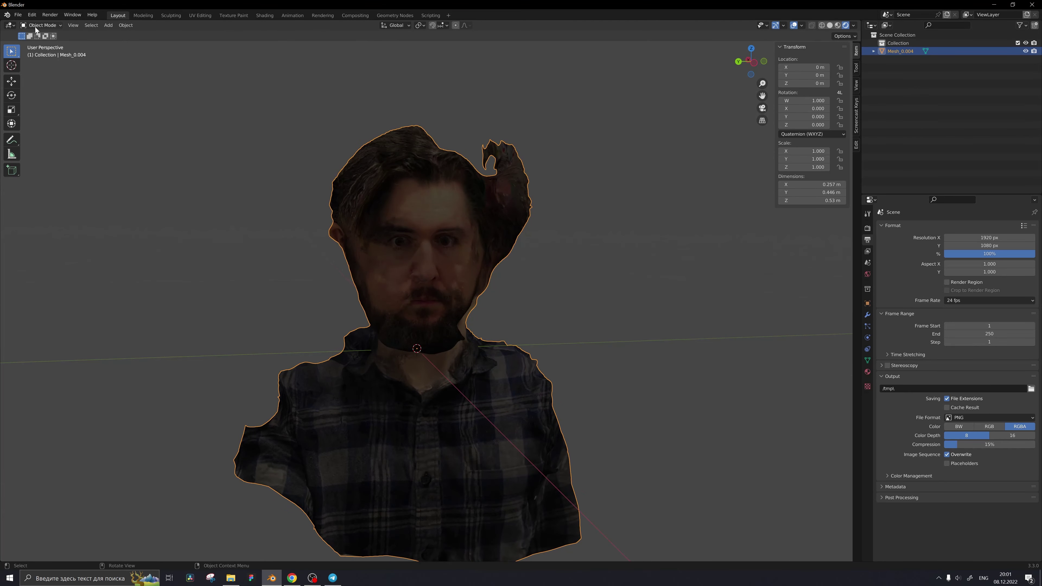
Find the Real Snow add-on by searching 'real', enable it, and close Preferences.
left_click(33, 16)
left_click(59, 129)
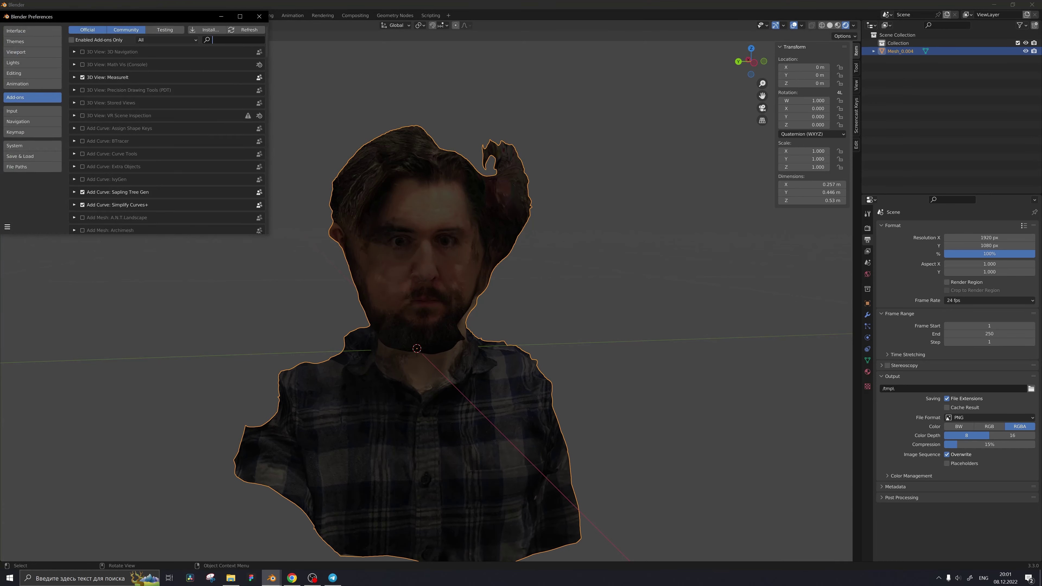
type("real")
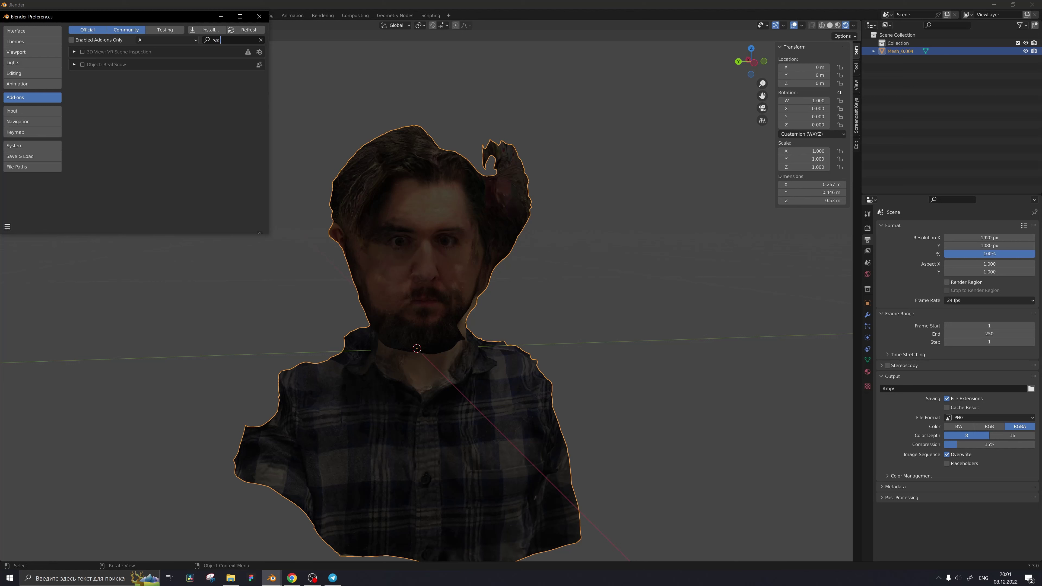
left_click(82, 64)
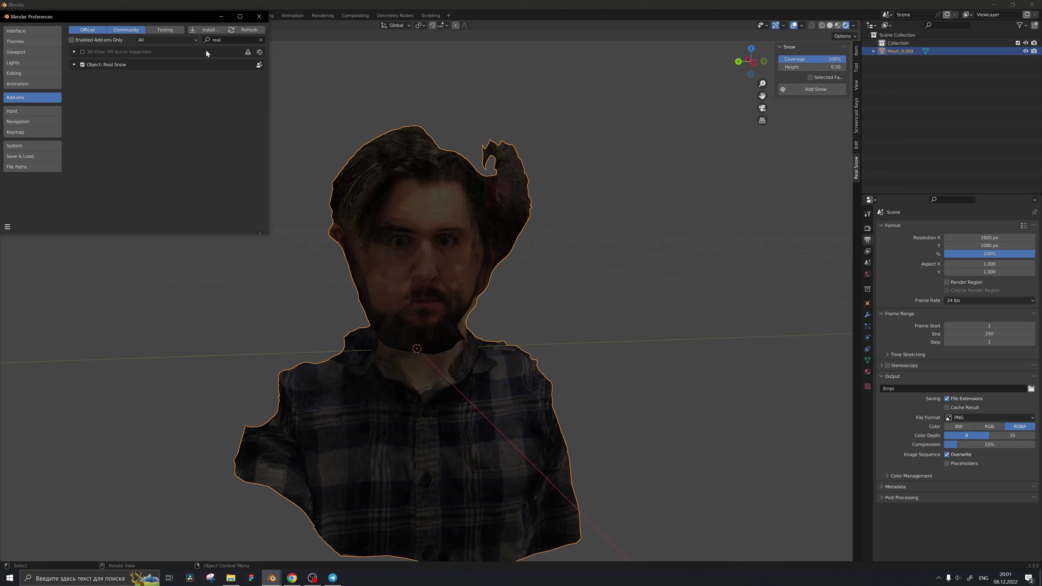
left_click(259, 17)
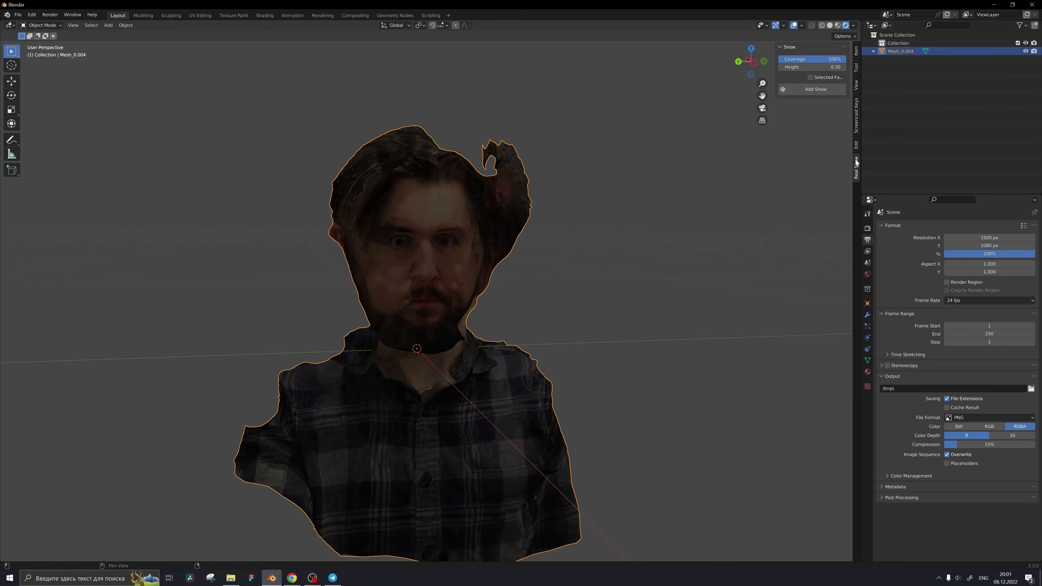
Set the Real Snow Height to 0.60 in the viewport sidebar.
key("n")
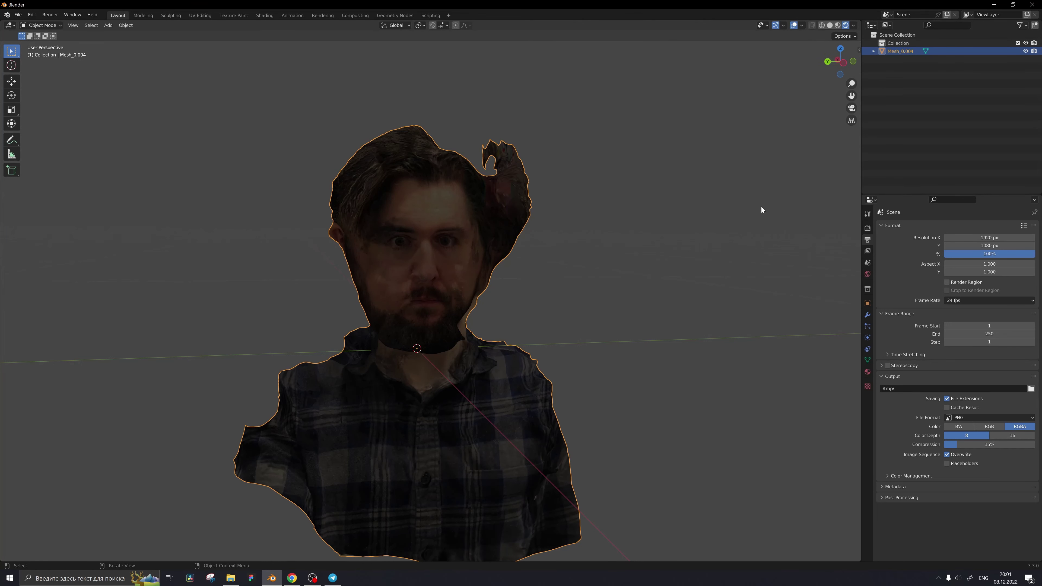
key("n")
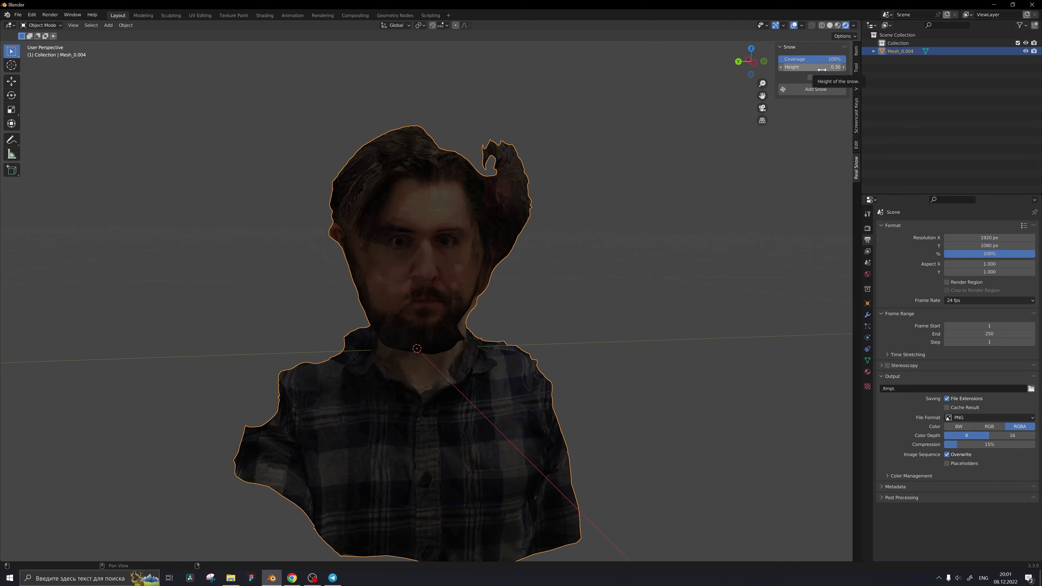
left_click(822, 68)
type("0.6")
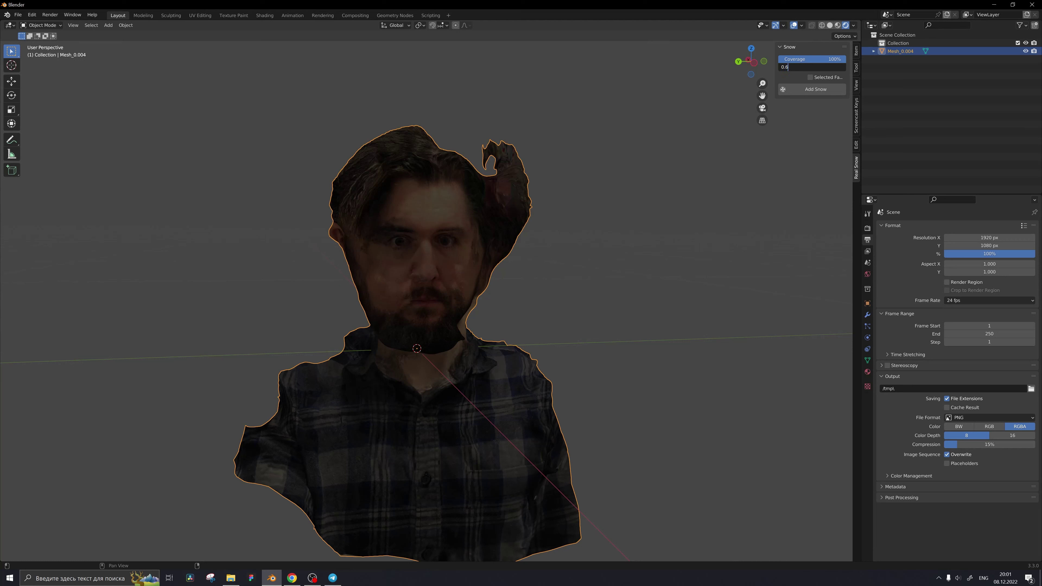
key("Return")
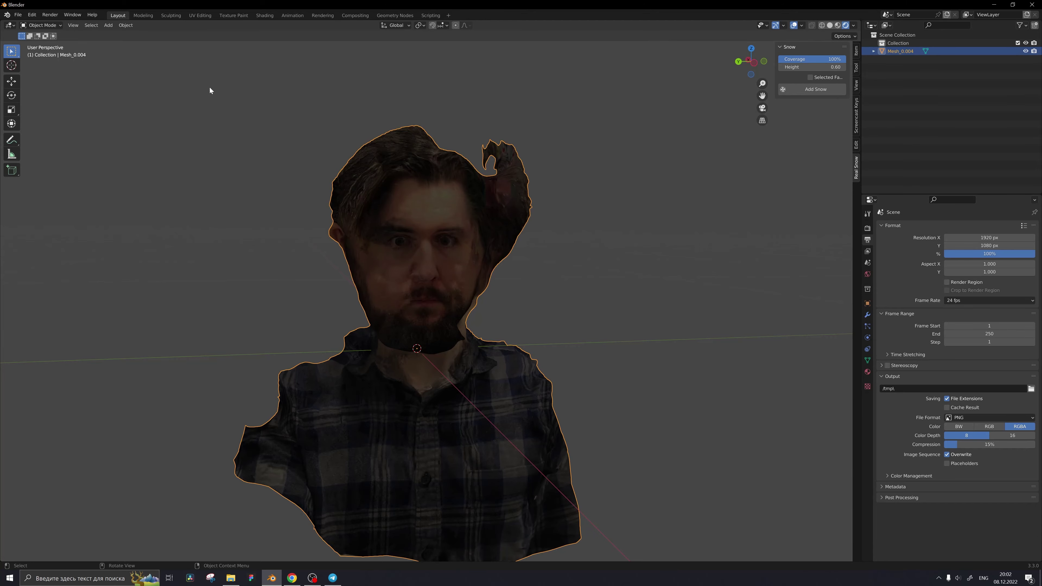
Put the bust in Edit Mode with all vertices deselected.
middle_click_drag(377, 212, 445, 215)
key("Tab")
key("alt+a")
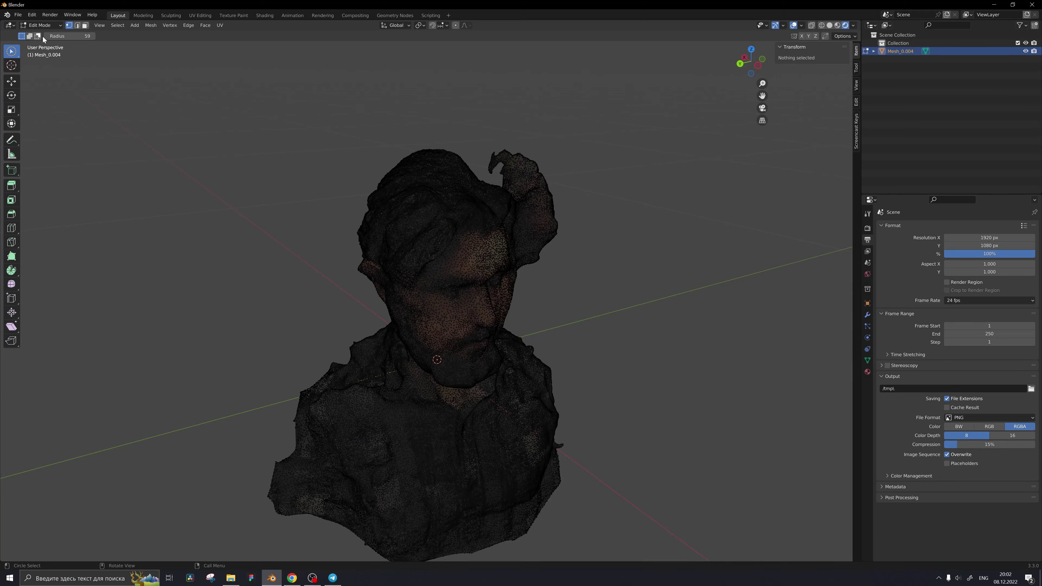
Circle-select the shoulder tops and the top of the head, orbiting around the bust.
left_click_drag(372, 360, 324, 410)
middle_click_drag(324, 411, 409, 368)
mouse_move(409, 368)
left_mouse_down()
mouse_move(451, 361)
mouse_move(425, 363)
left_mouse_up()
middle_click_drag(442, 291, 442, 307)
mouse_move(441, 307)
left_mouse_down()
mouse_move(418, 298)
mouse_move(406, 273)
mouse_move(386, 280)
mouse_move(408, 258)
mouse_move(362, 265)
mouse_move(373, 250)
mouse_move(312, 252)
left_mouse_up()
middle_click_drag(312, 252, 561, 246)
mouse_move(562, 245)
left_mouse_down()
mouse_move(472, 263)
mouse_move(484, 253)
mouse_move(472, 222)
mouse_move(411, 262)
mouse_move(414, 312)
mouse_move(454, 233)
left_mouse_up()
middle_click_drag(454, 232, 520, 164)
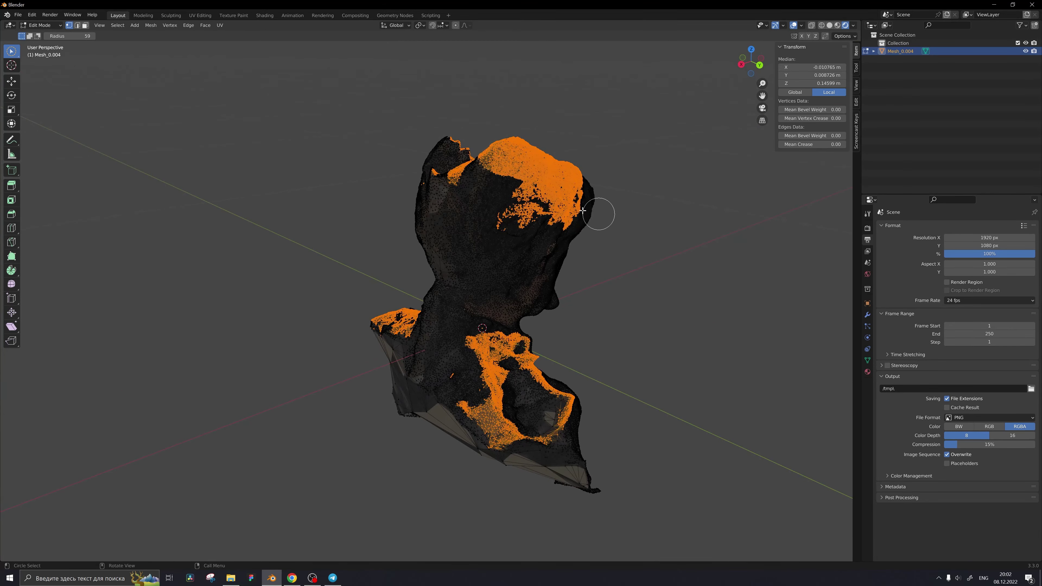
mouse_move(598, 214)
middle_mouse_down()
mouse_move(448, 194)
mouse_move(488, 198)
mouse_move(443, 213)
middle_mouse_up()
mouse_move(443, 214)
left_mouse_down()
mouse_move(472, 184)
mouse_move(531, 160)
left_mouse_up()
mouse_move(532, 160)
middle_mouse_down()
mouse_move(438, 175)
mouse_move(470, 217)
mouse_move(452, 247)
middle_mouse_up()
Extend both shoulder selections, undo a stray chest patch, and return to Object Mode.
mouse_move(414, 398)
left_mouse_down()
mouse_move(414, 368)
mouse_move(454, 353)
left_mouse_up()
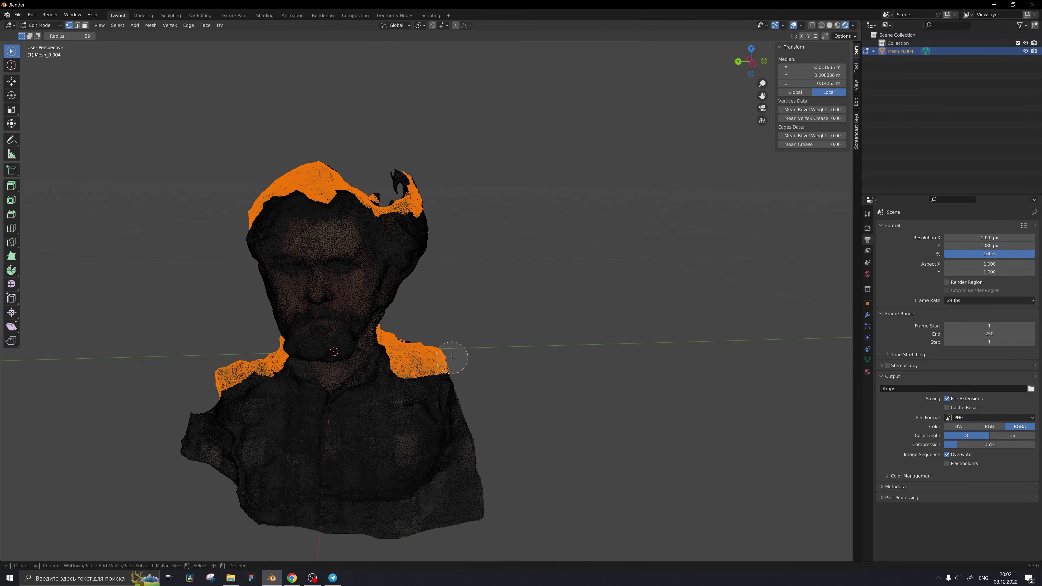
left_click_drag(380, 440, 406, 425, "shift")
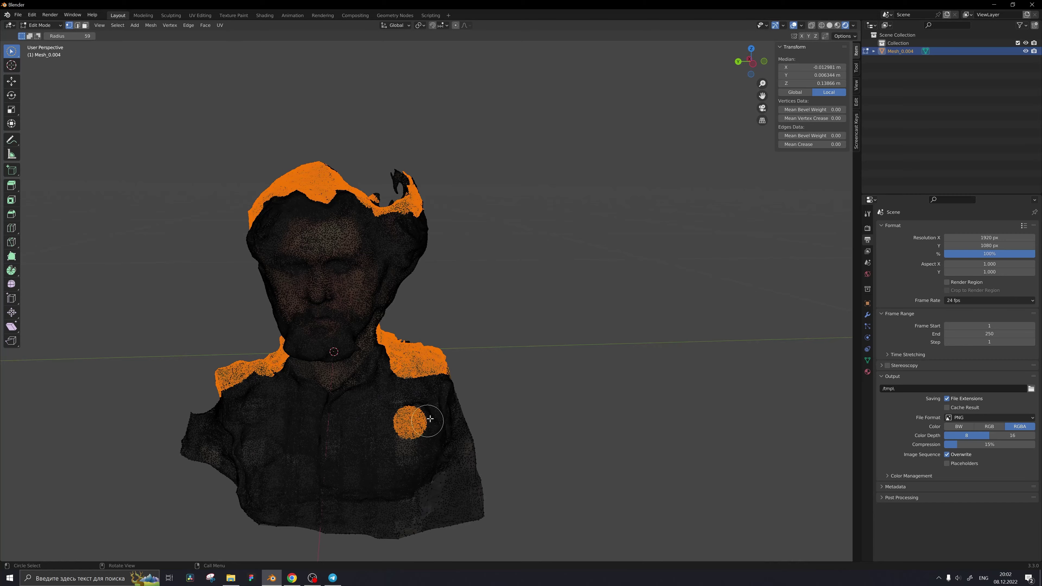
key("ctrl+z")
mouse_move(445, 412)
middle_mouse_down()
mouse_move(495, 361)
mouse_move(549, 362)
mouse_move(556, 377)
mouse_move(413, 409)
middle_mouse_up()
mouse_move(283, 422)
left_mouse_down()
mouse_move(242, 435)
mouse_move(213, 461)
mouse_move(304, 451)
left_mouse_up()
mouse_move(304, 451)
middle_mouse_down()
mouse_move(380, 442)
mouse_move(394, 411)
middle_mouse_up()
left_click_drag(416, 366, 466, 372)
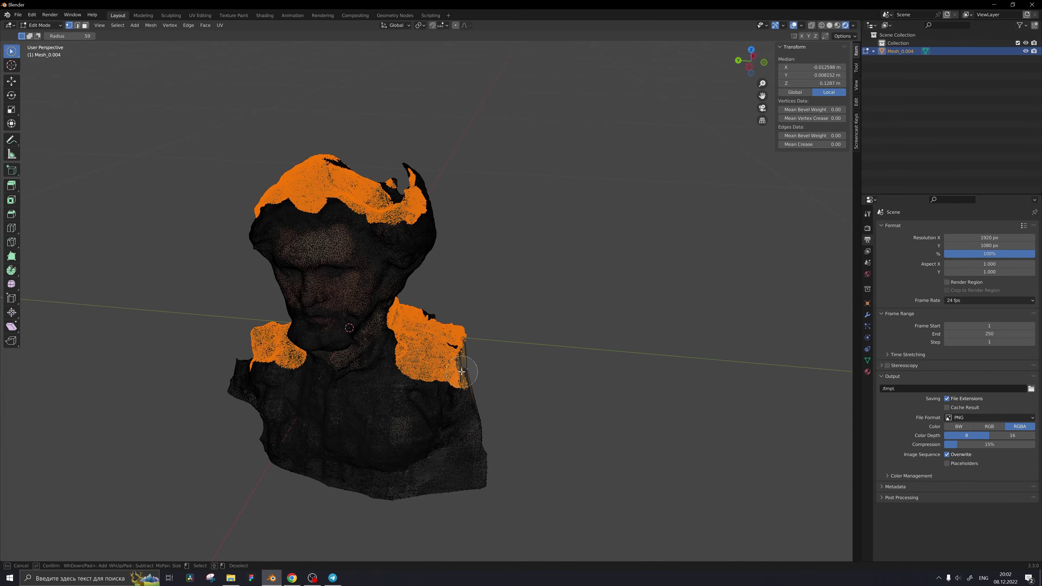
key("Tab")
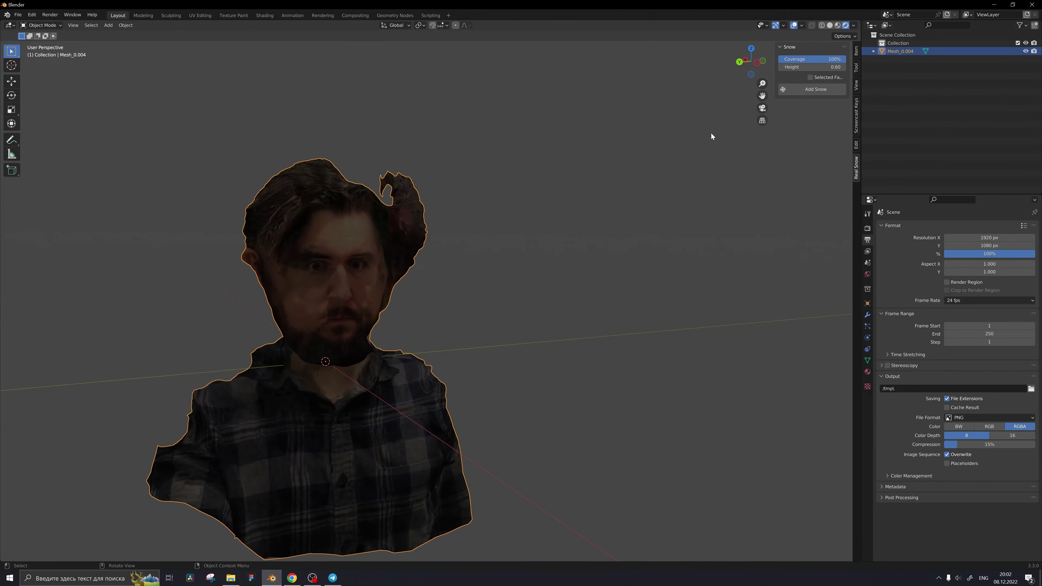
Generate Real Snow on the selected faces only.
left_click(811, 77)
left_click(803, 92)
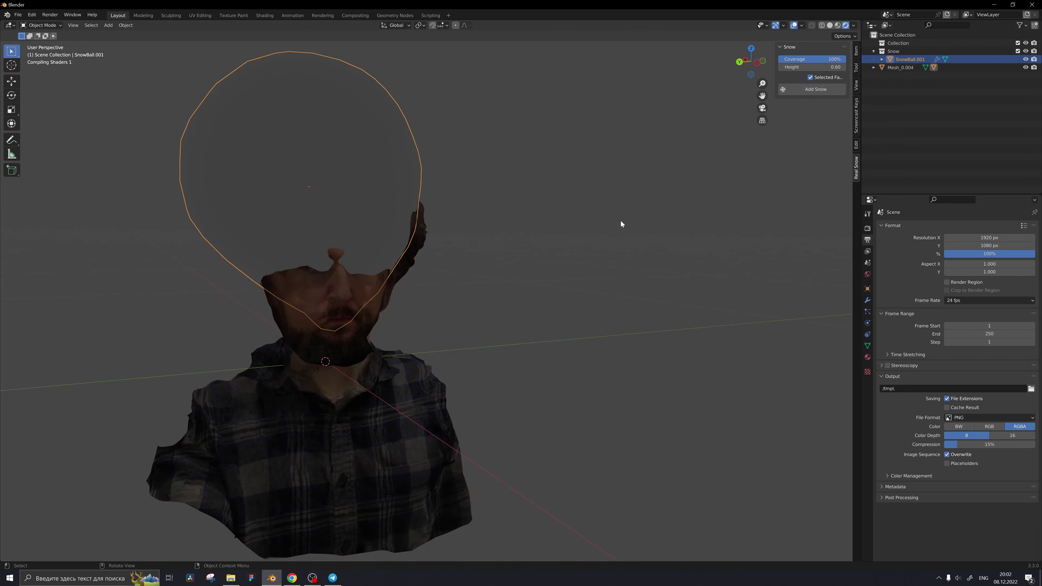
mouse_move(510, 302)
middle_mouse_down()
mouse_move(514, 289)
mouse_move(360, 289)
mouse_move(482, 292)
mouse_move(580, 269)
mouse_move(563, 275)
middle_mouse_up()
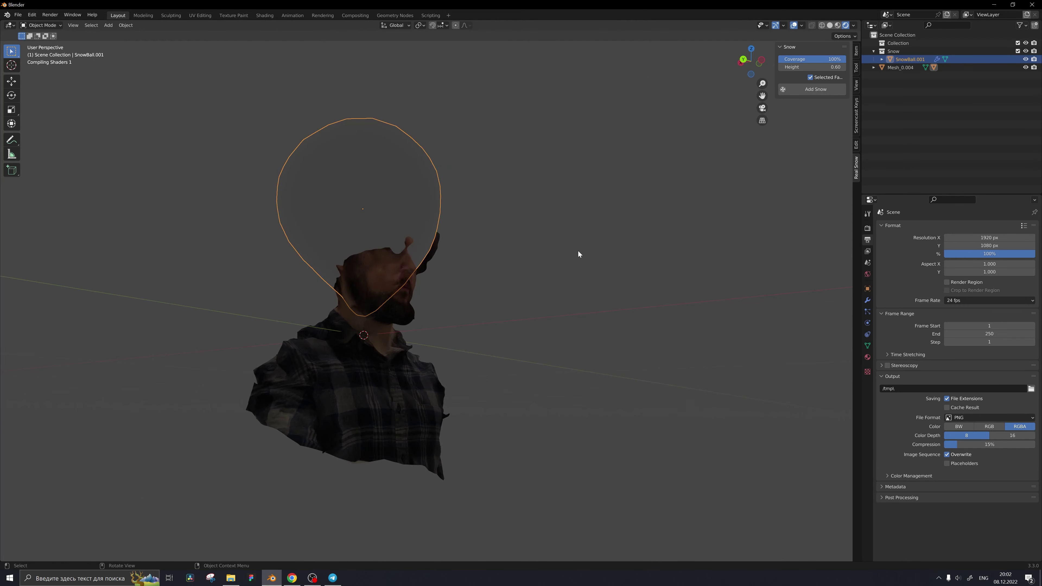
Inspect SnowBall.001 in isolated local view with solid and wireframe shading.
left_click(832, 28)
key("KP_Divide")
mouse_move(671, 296)
middle_mouse_down()
mouse_move(572, 341)
mouse_move(458, 293)
middle_mouse_up()
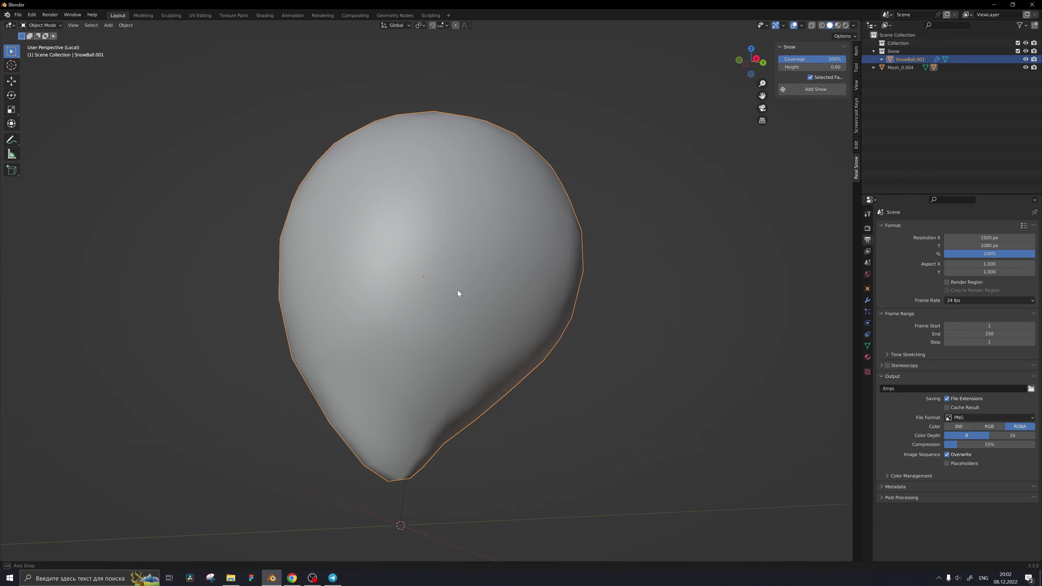
key("shift+z")
mouse_move(611, 326)
middle_mouse_down()
mouse_move(684, 303)
mouse_move(558, 298)
mouse_move(533, 363)
mouse_move(547, 280)
mouse_move(442, 299)
mouse_move(439, 339)
middle_mouse_up()
key("KP_Divide")
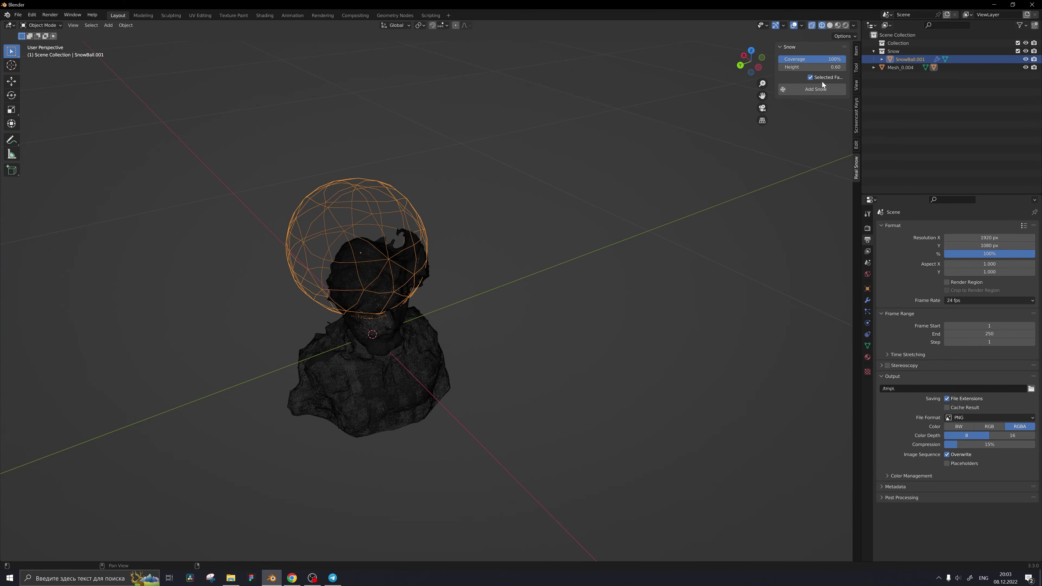
Delete the oversized snowball and regenerate the snow with Height 0.10.
left_click(414, 374)
left_click(810, 67)
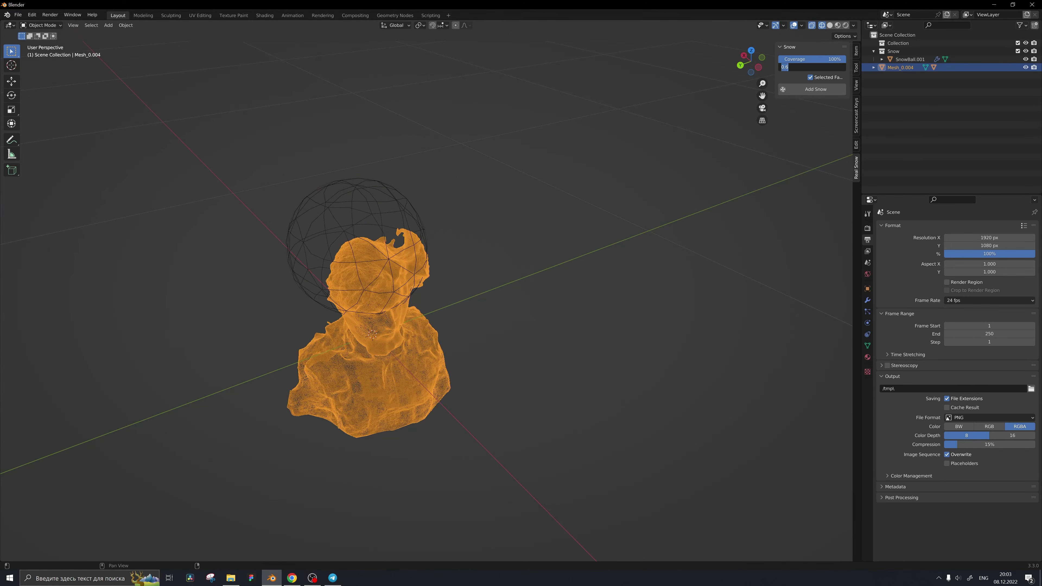
type("0.1")
key("Return")
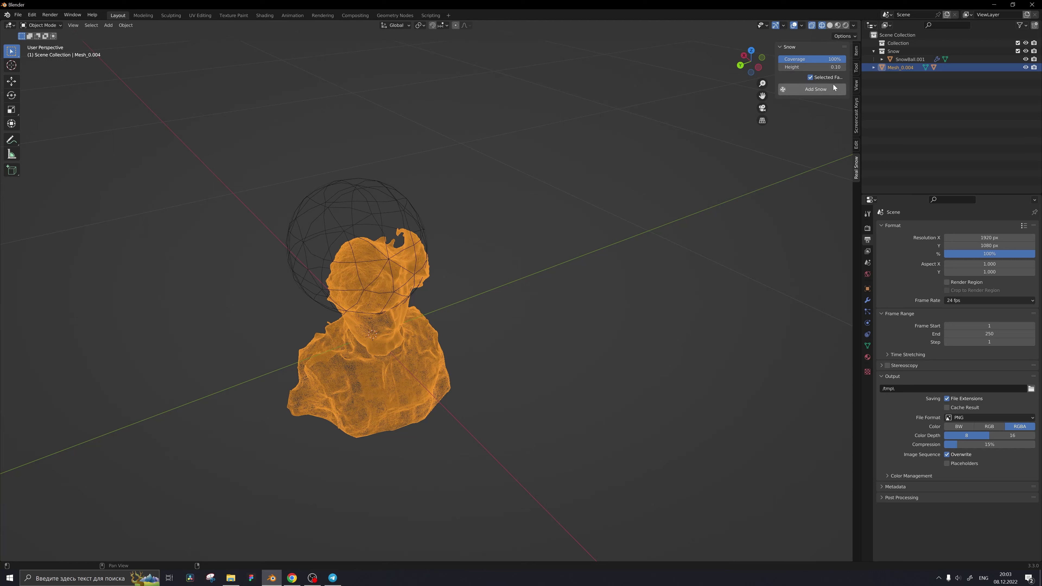
left_click(387, 180)
key("x")
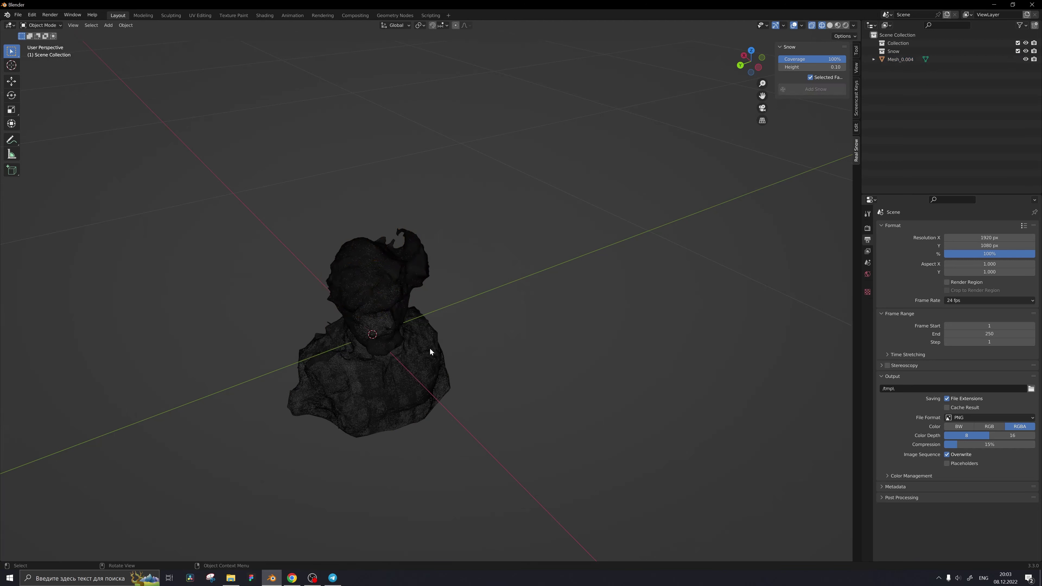
left_click(422, 363)
left_click(815, 89)
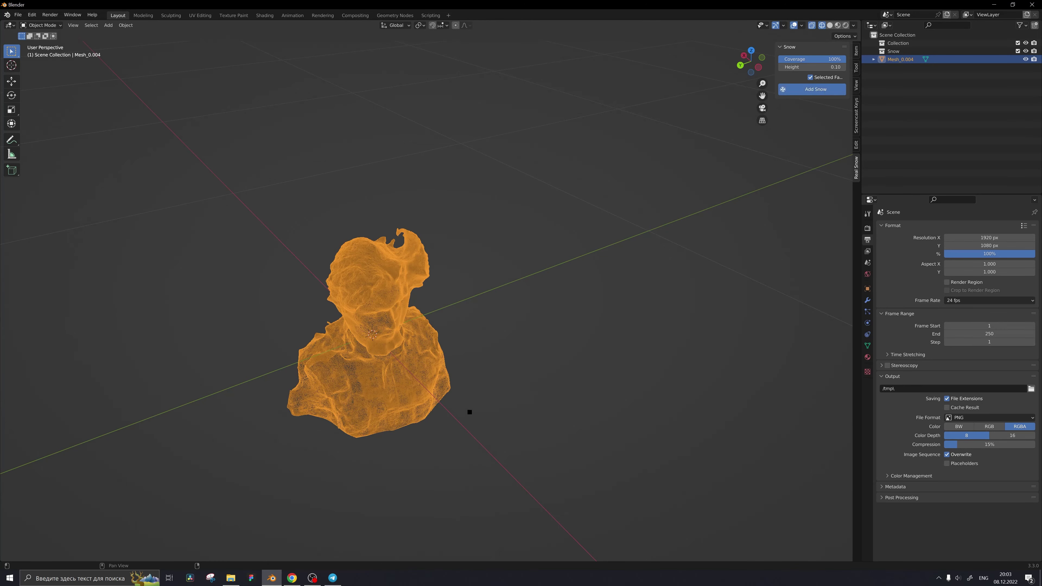
Review the snow caps in solid, then rendered shading, with nothing selected.
middle_click_drag(472, 407, 456, 405)
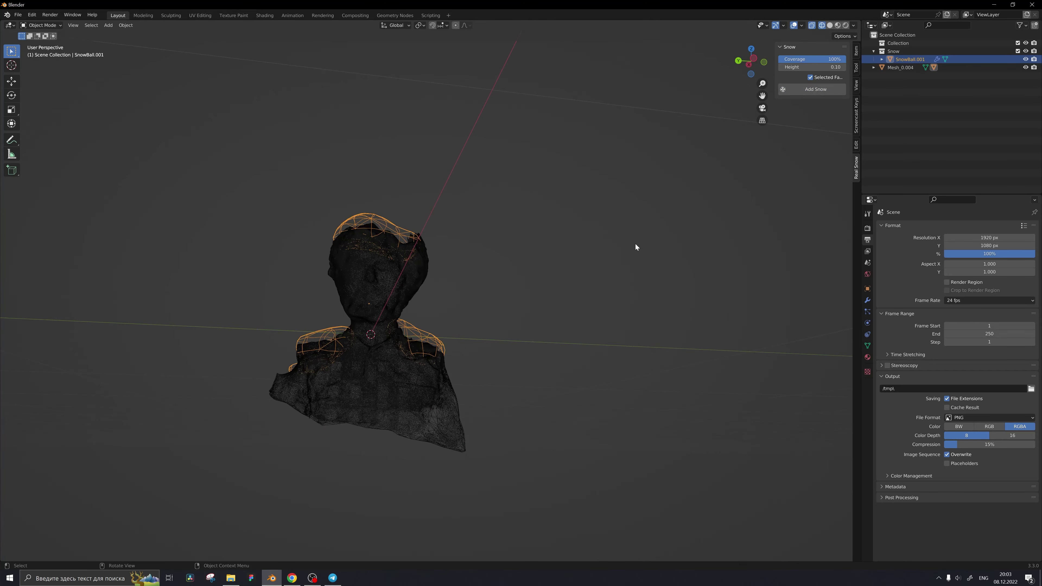
mouse_move(636, 247)
middle_mouse_down()
mouse_move(469, 246)
mouse_move(497, 261)
mouse_move(545, 234)
middle_mouse_up()
left_click(638, 263)
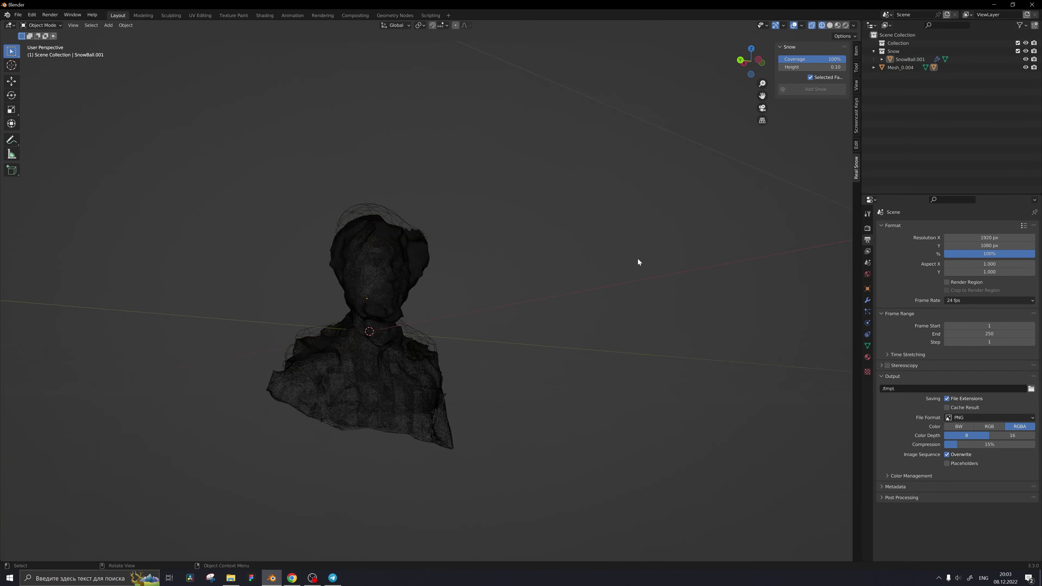
key("shift+z")
mouse_move(502, 282)
middle_mouse_down()
mouse_move(456, 286)
mouse_move(525, 279)
mouse_move(835, 55)
middle_mouse_up()
left_click(846, 25)
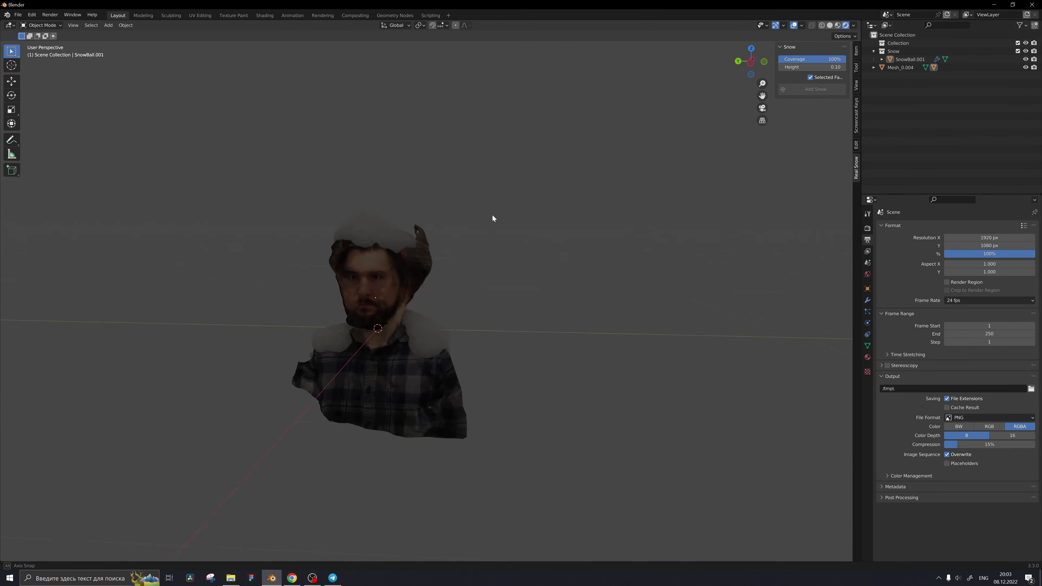
mouse_move(493, 215)
middle_mouse_down()
mouse_move(466, 299)
mouse_move(649, 300)
mouse_move(507, 302)
mouse_move(590, 302)
middle_mouse_up()
scroll(466, 299, "up", 5)
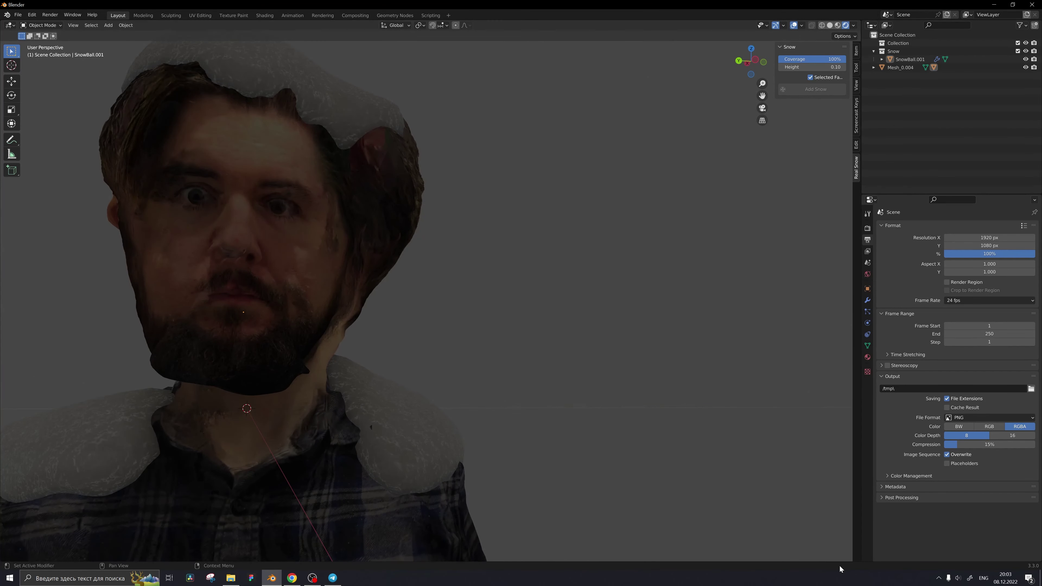
Split the viewport into two stacked 3D views.
left_click_drag(857, 561, 615, 250)
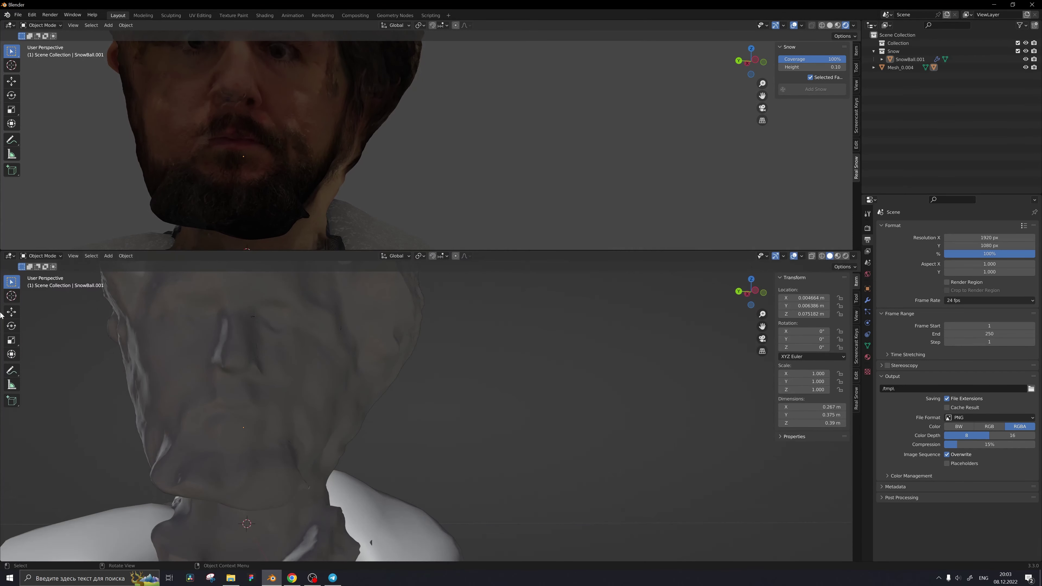
scroll(519, 143, "down", 5)
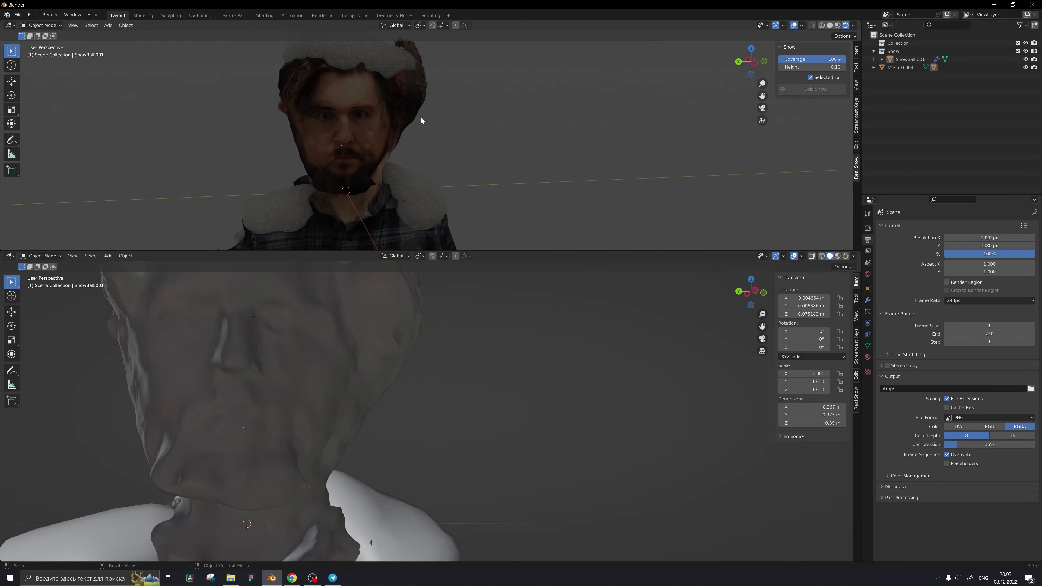
middle_click_drag(421, 117, 361, 117)
Set SnowBall.001's Subdivision levels to 4 for both viewport and render.
left_click(361, 119)
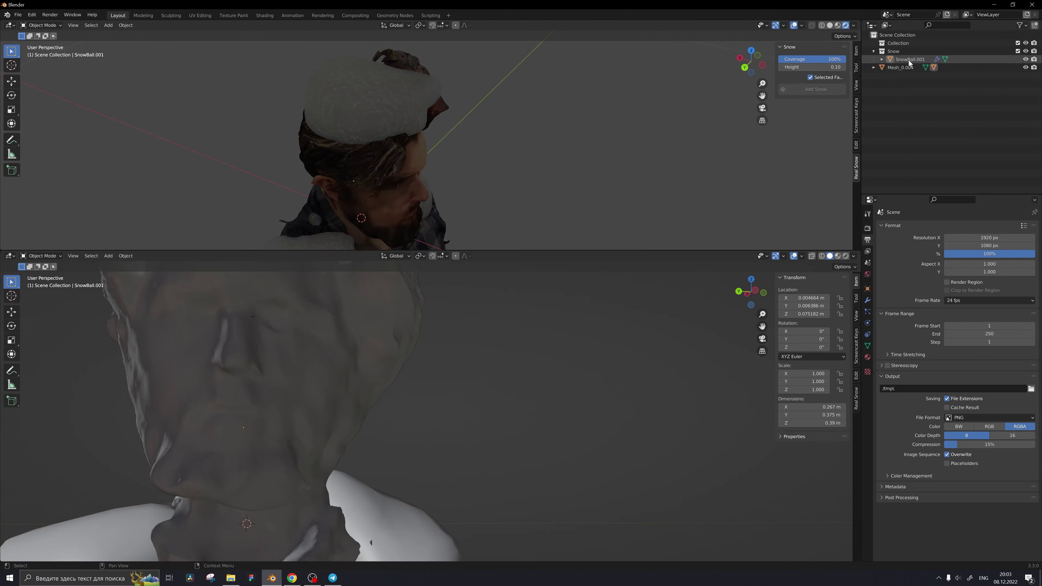
left_click(867, 301)
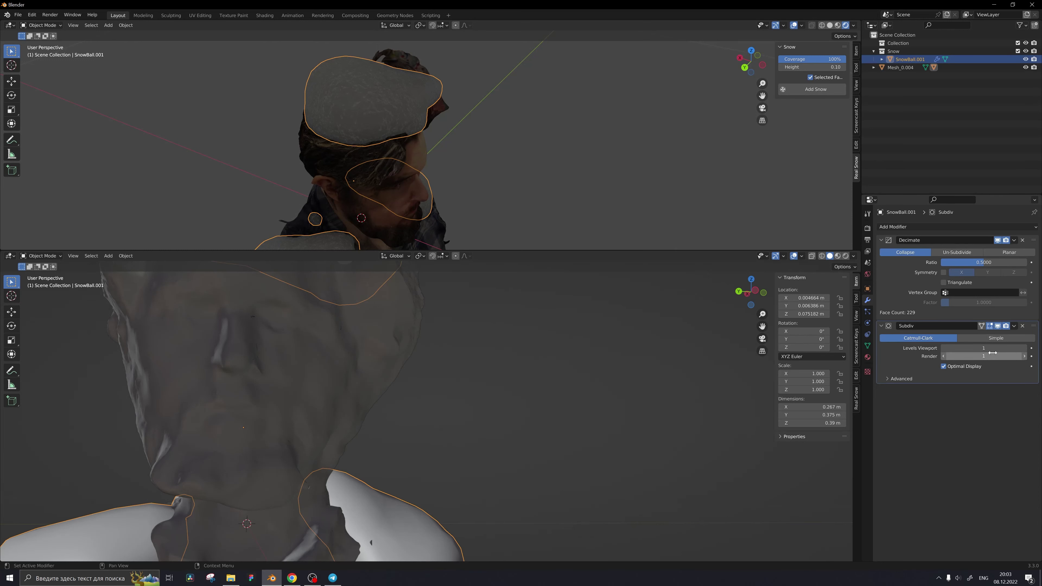
left_click(984, 348)
type("4")
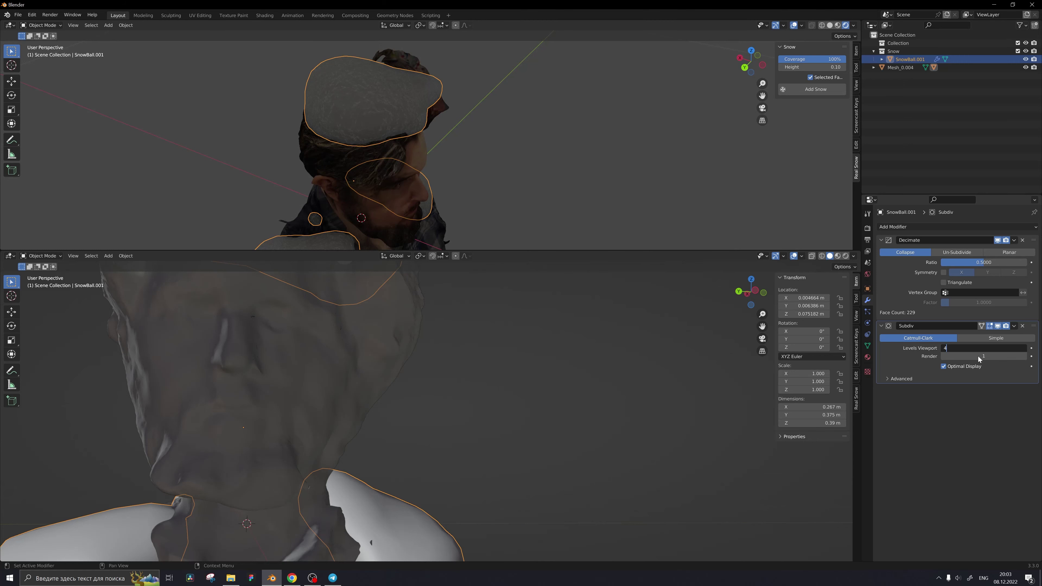
left_click(979, 357)
type("4")
key("Return")
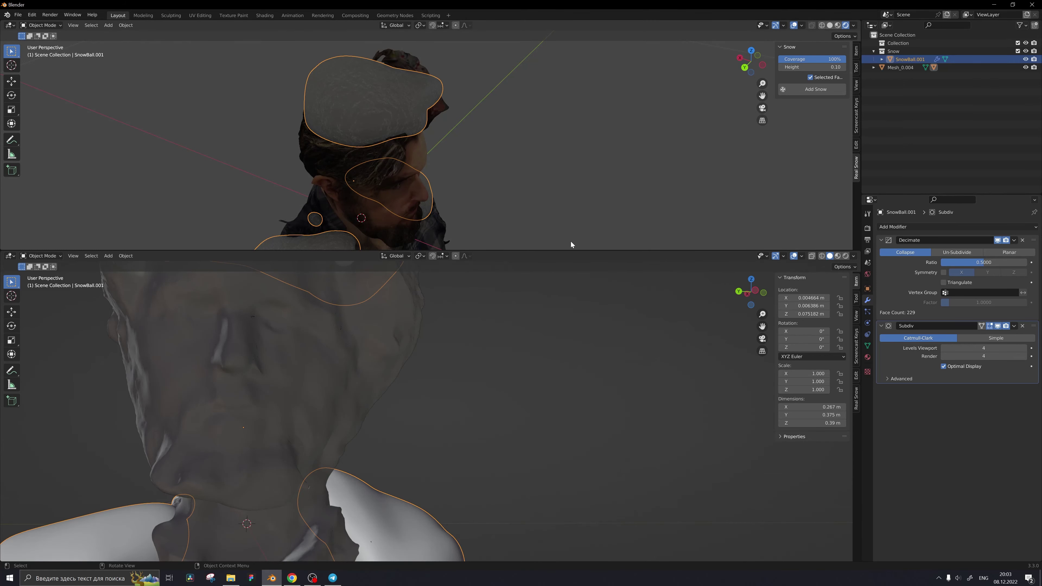
Resize the two stacked views, giving the lower area more height.
left_click_drag(564, 252, 537, 486)
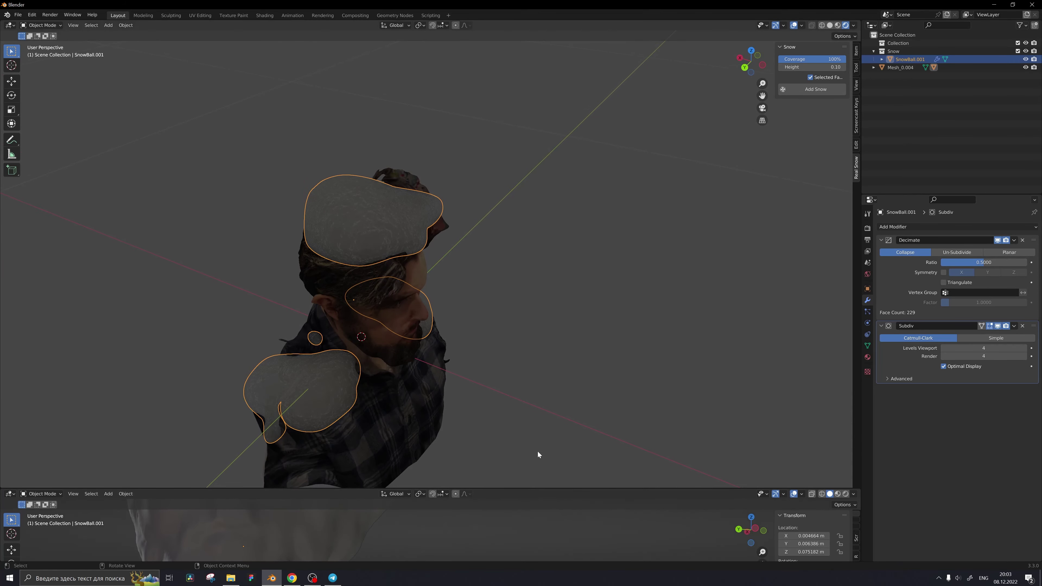
mouse_move(537, 451)
middle_mouse_down()
mouse_move(576, 376)
mouse_move(523, 353)
middle_mouse_up()
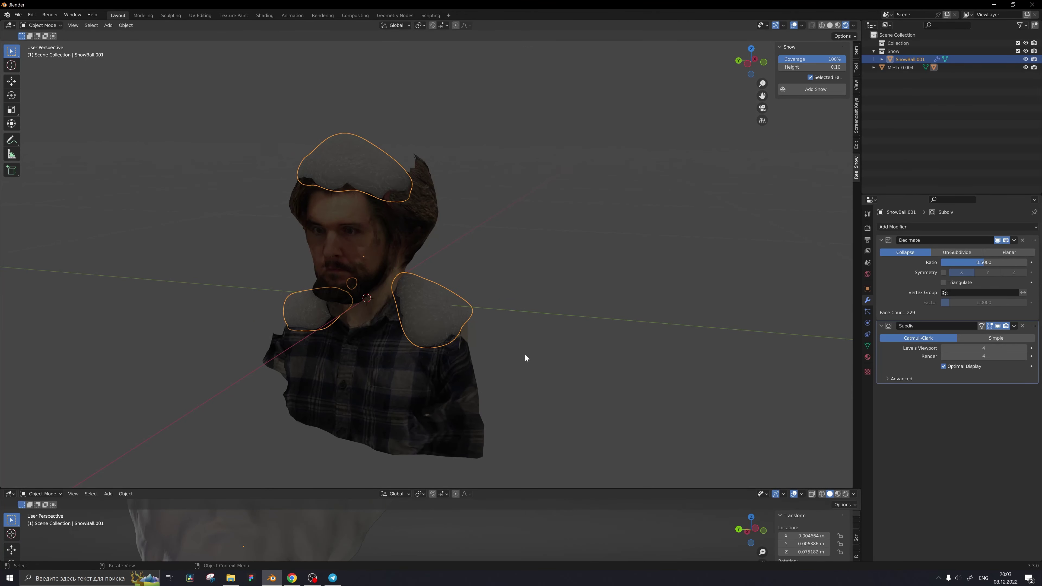
left_click_drag(499, 487, 411, 319)
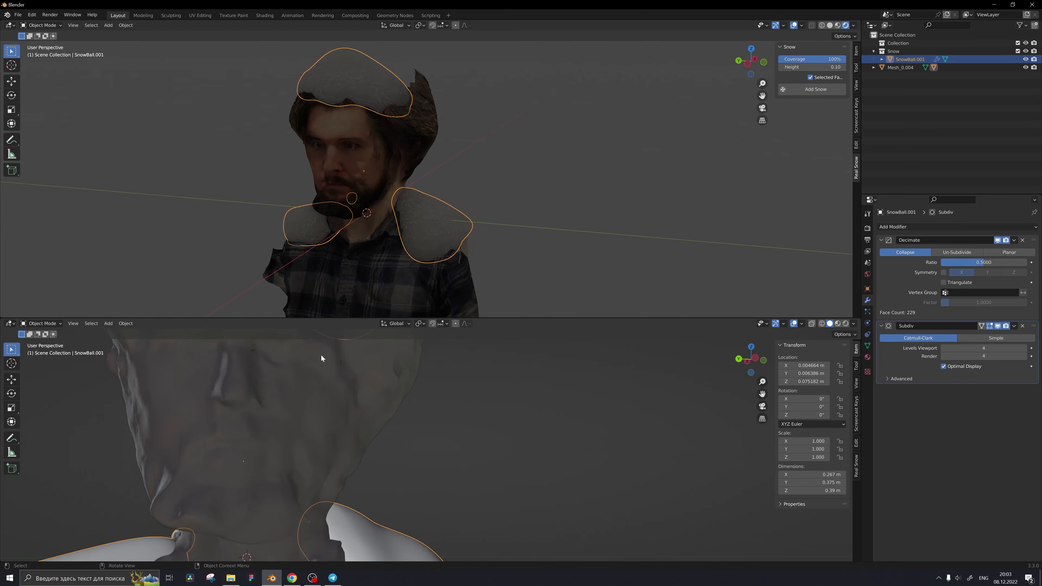
left_click(15, 325)
Turn the lower area into a Shader Editor framed on the Snow material nodes.
left_click(9, 324)
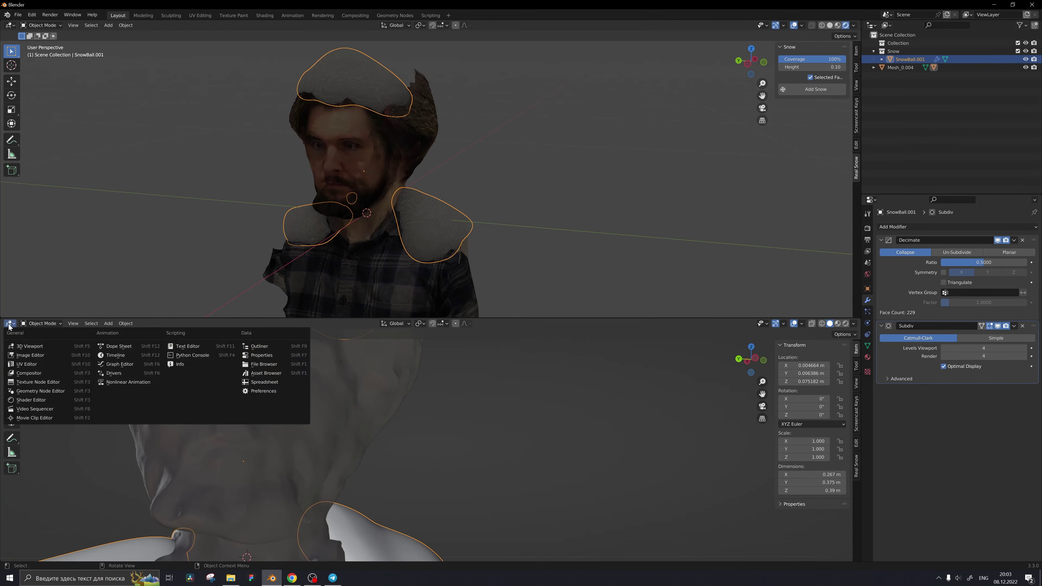
left_click(31, 399)
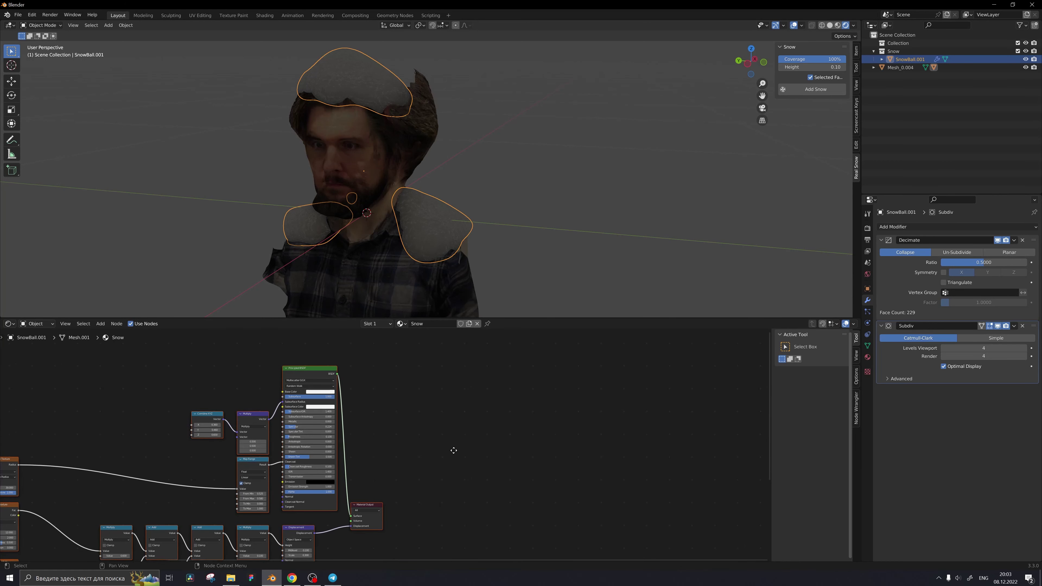
key("Home")
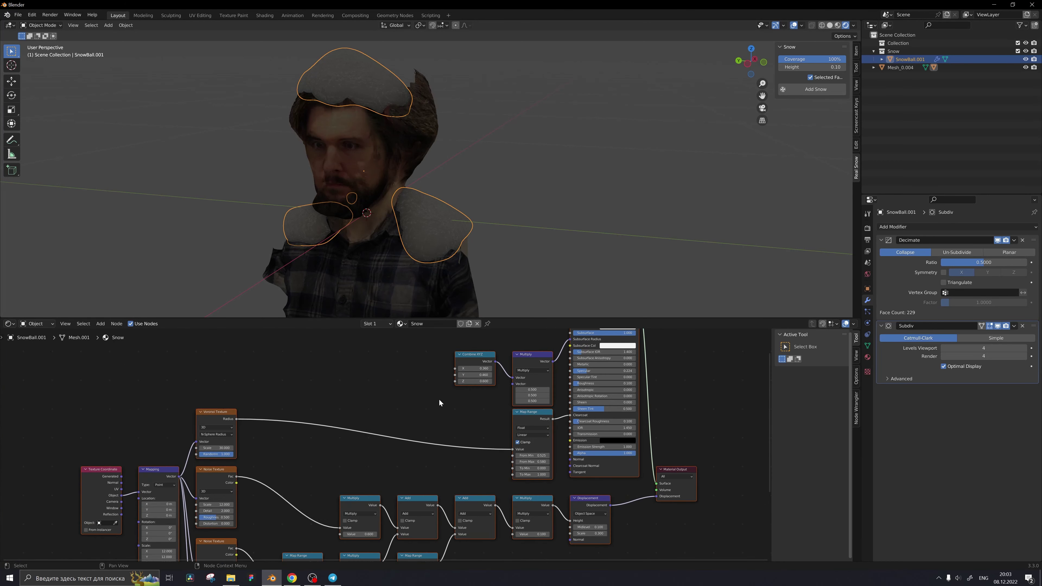
middle_click_drag(443, 395, 416, 400)
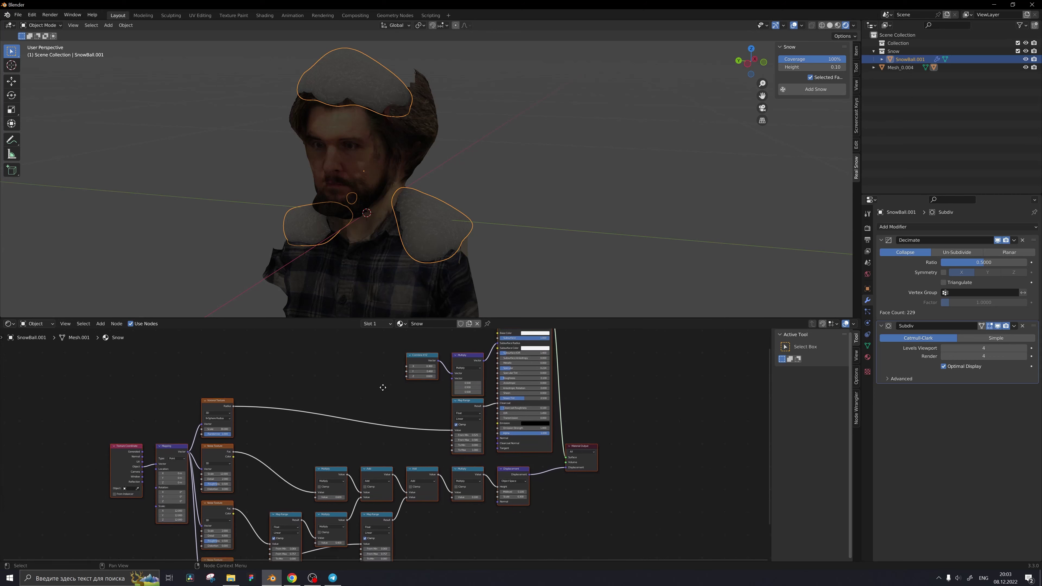
middle_click_drag(448, 449, 457, 409)
left_click(8, 323)
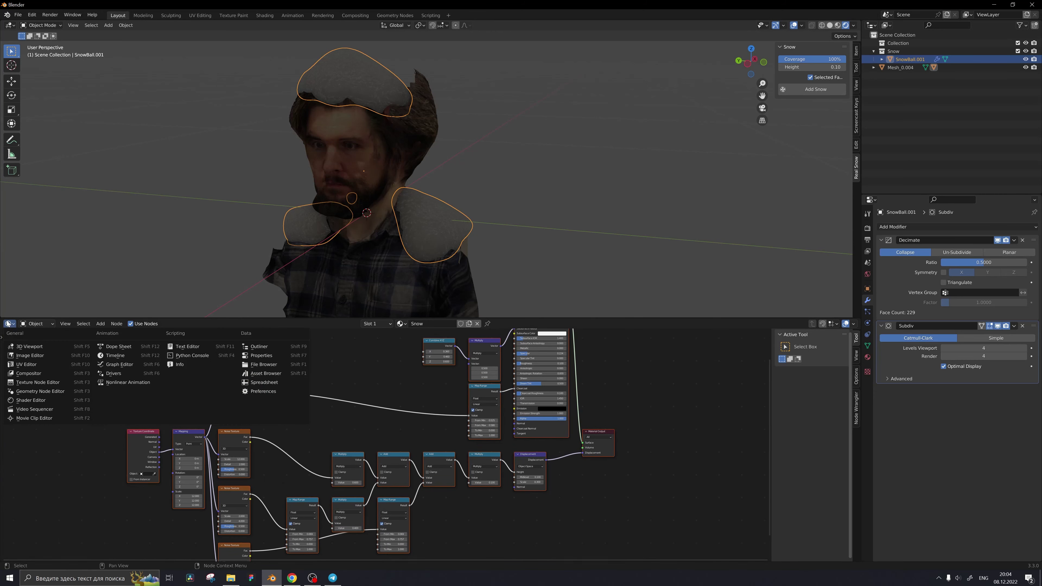
left_click(37, 399)
Switch the Shader Editor to the World node tree.
left_click(37, 324)
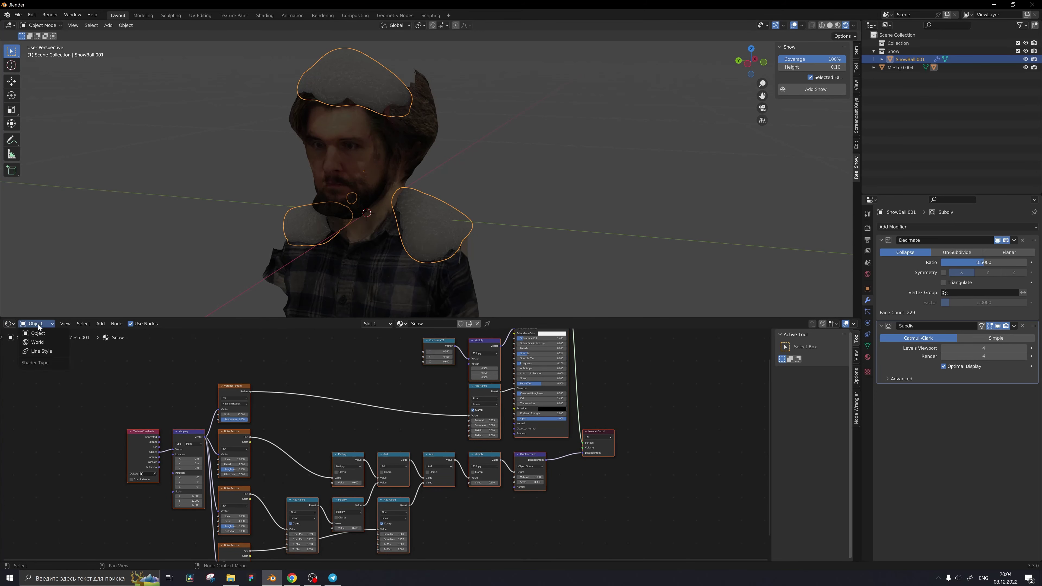
left_click(39, 343)
middle_click_drag(479, 408, 309, 436)
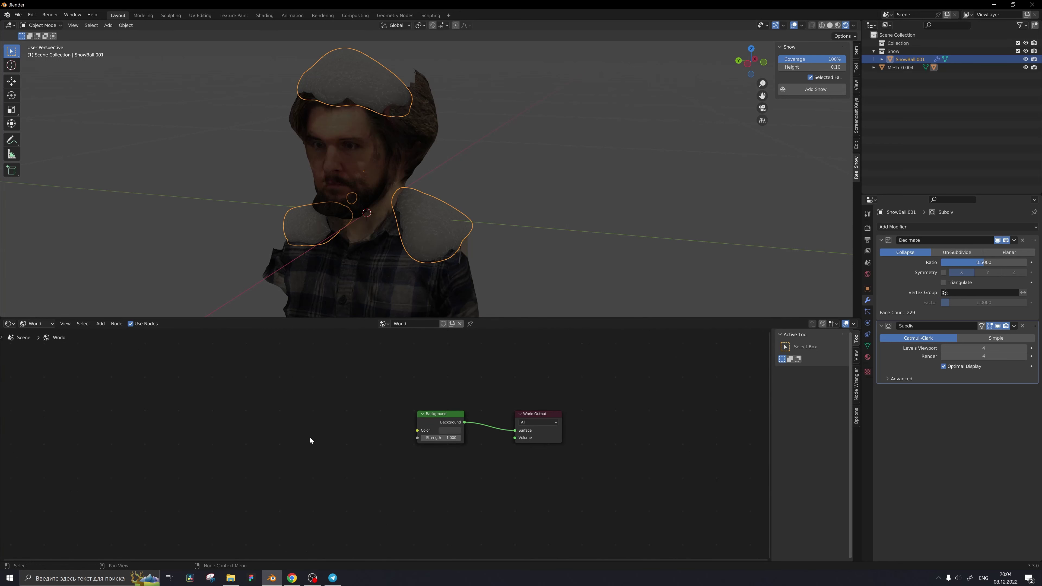
scroll(311, 435, "up", 1)
Add an Environment Texture loading snowy_forest_path_01_4k.exr, wired into the Background Color.
key("shift+a")
left_click(335, 422)
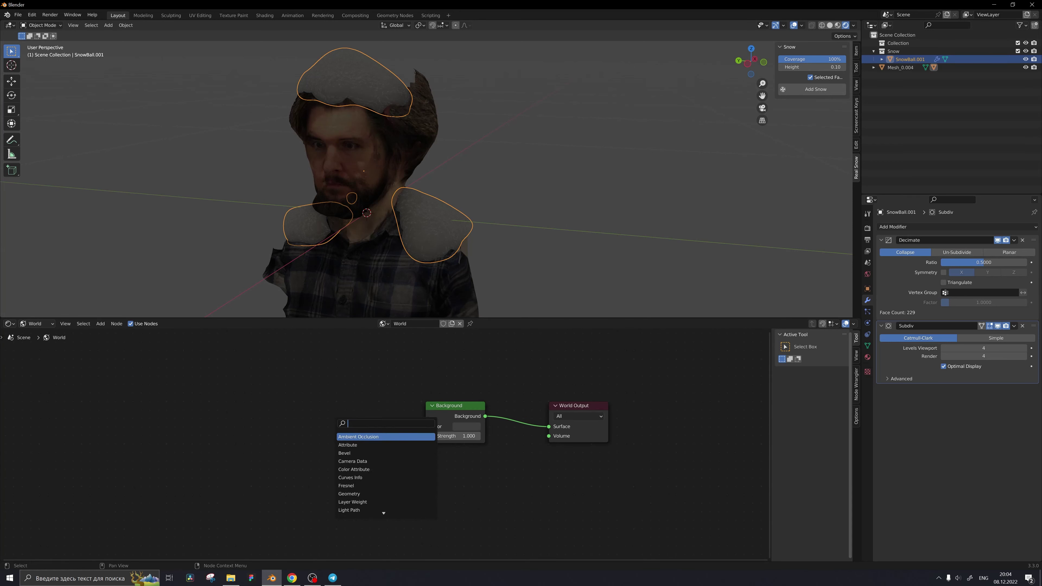
type("en")
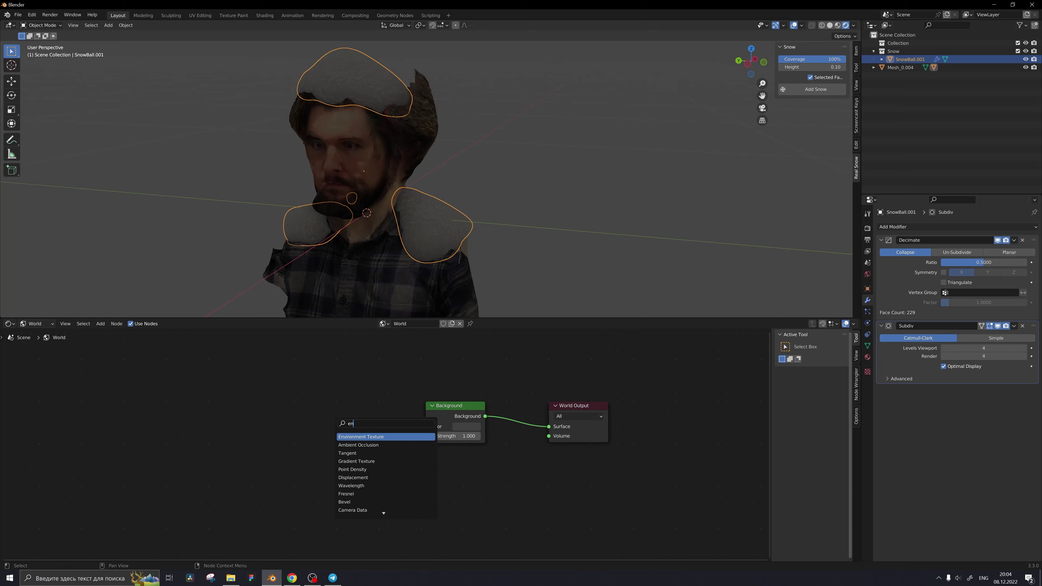
key("Return")
left_click(389, 451)
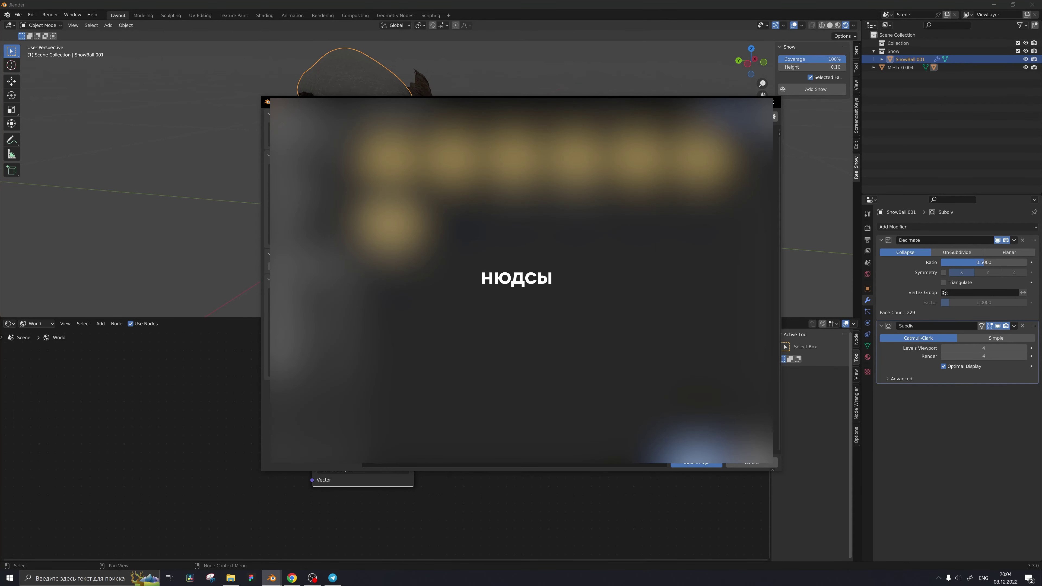
double_click(533, 348)
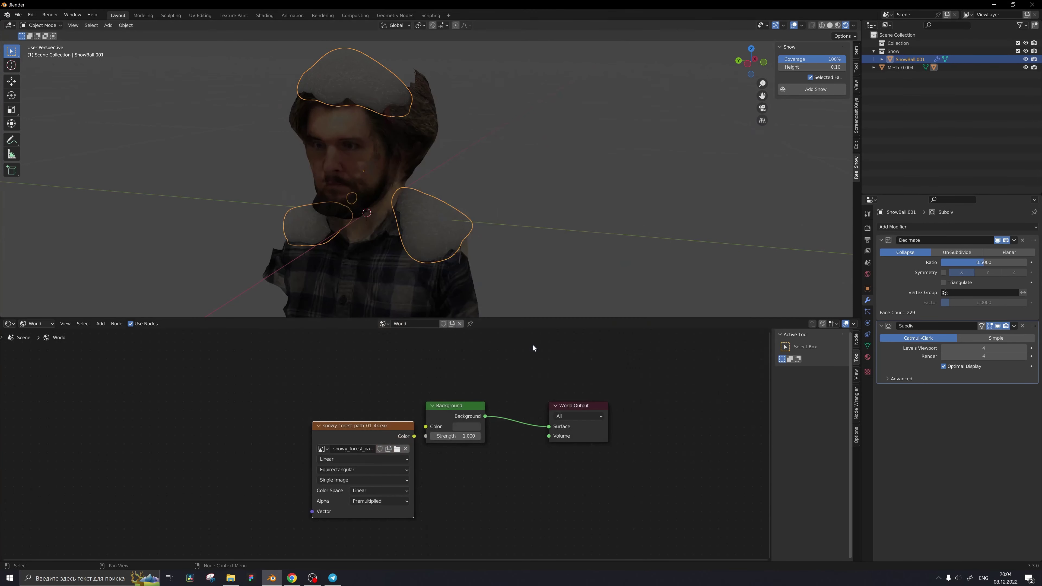
mouse_move(399, 427)
left_mouse_down()
mouse_move(297, 411)
mouse_move(419, 425)
left_mouse_up()
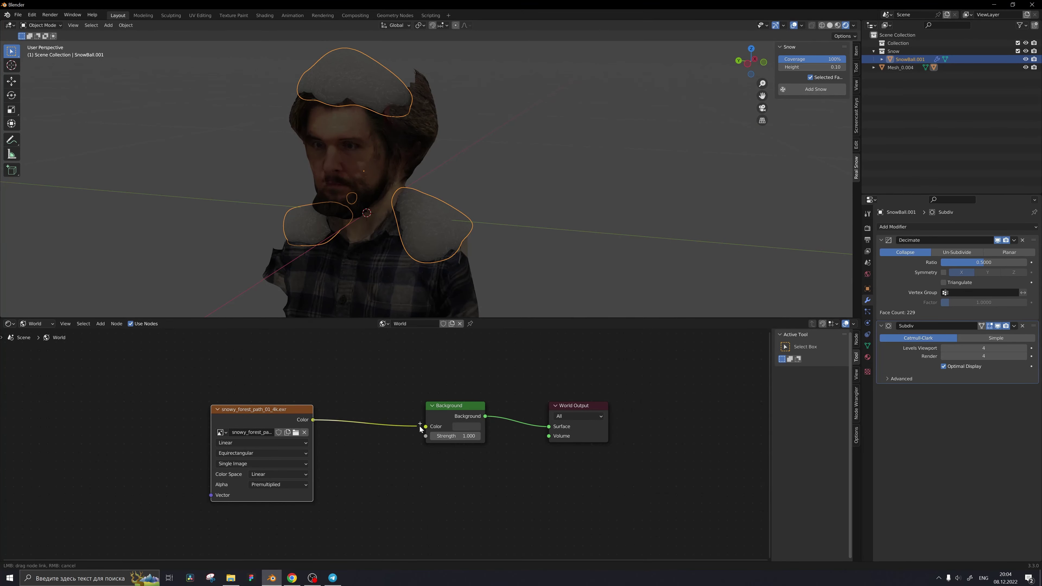
scroll(630, 176, "up", 2)
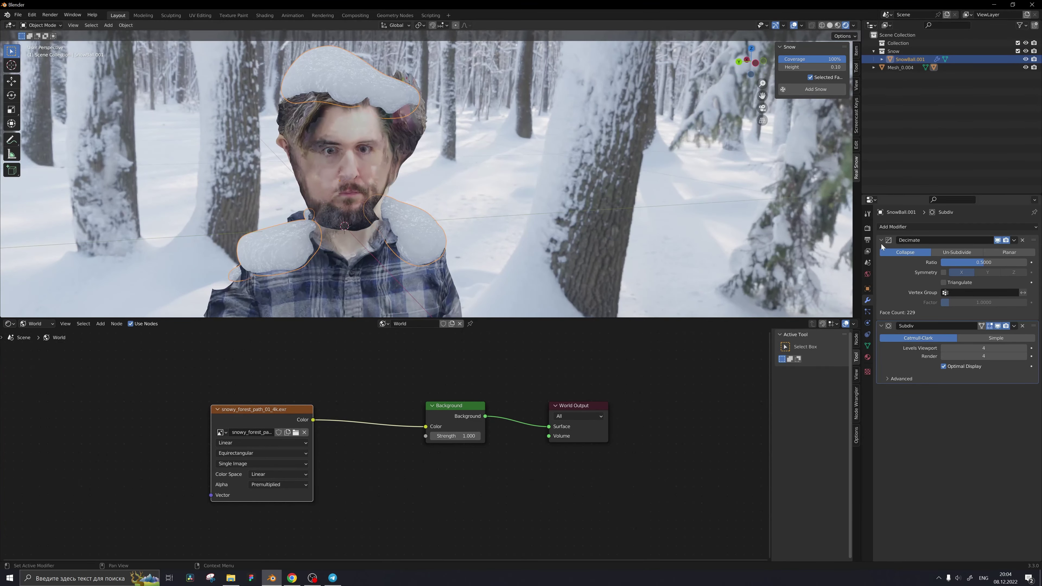
Switch the render engine to Cycles and give the 3D view more room.
left_click(867, 229)
left_click(991, 228)
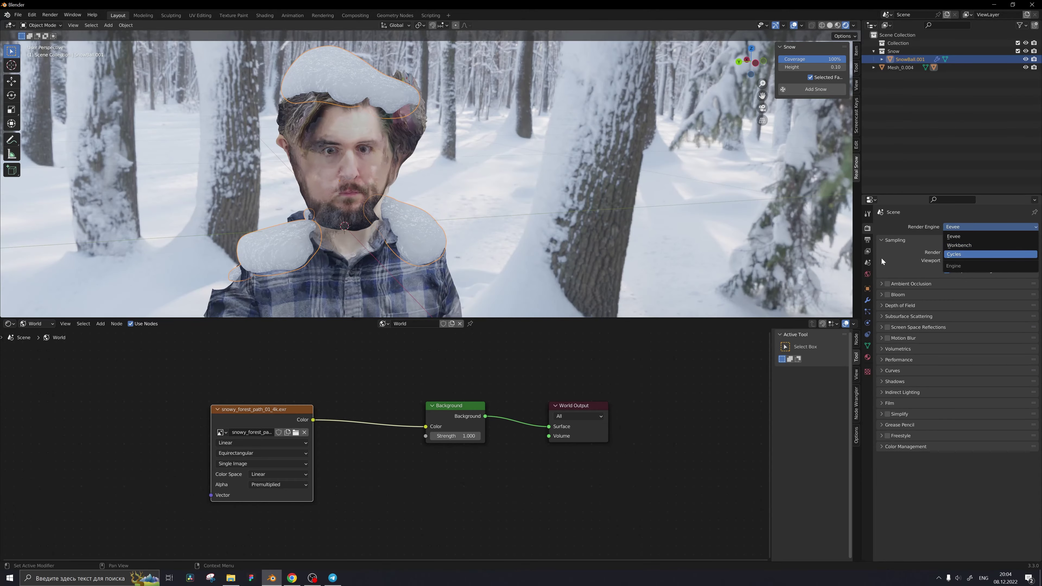
left_click(977, 256)
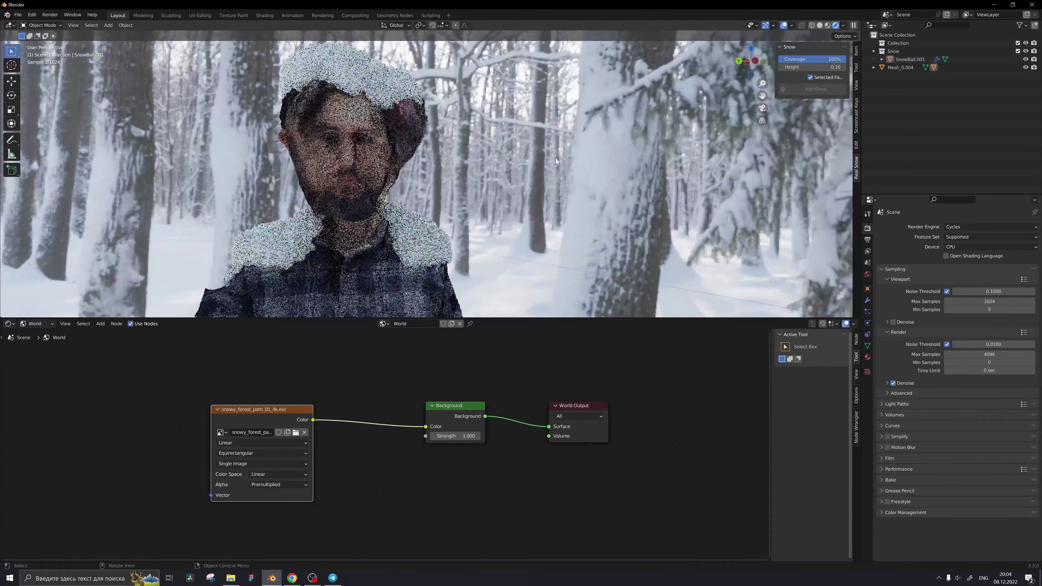
left_click(580, 154)
mouse_move(567, 167)
middle_mouse_down()
mouse_move(506, 202)
mouse_move(597, 188)
mouse_move(536, 189)
mouse_move(491, 295)
middle_mouse_up()
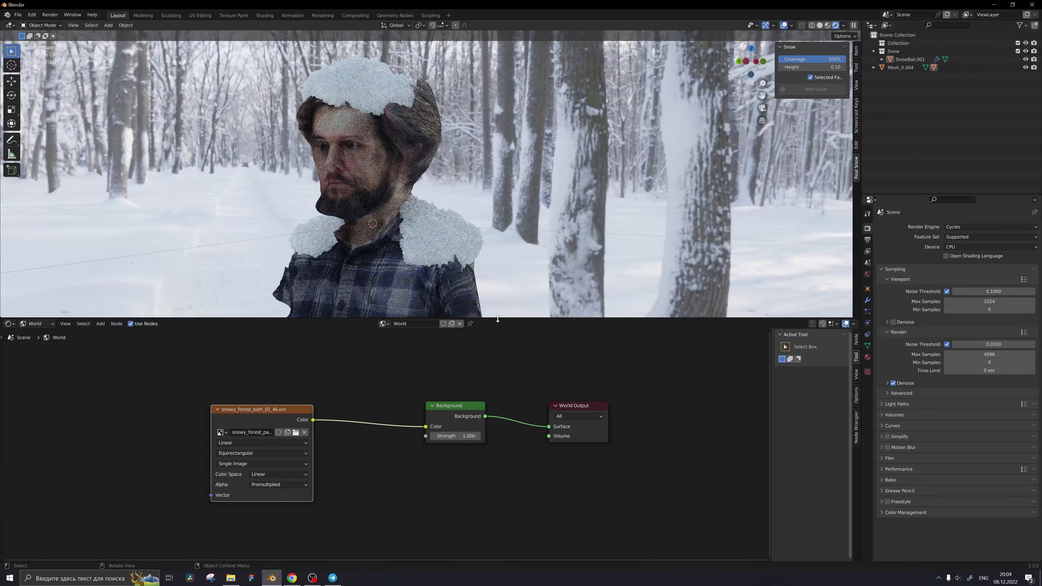
left_click_drag(496, 318, 472, 426)
scroll(295, 348, "up", 3)
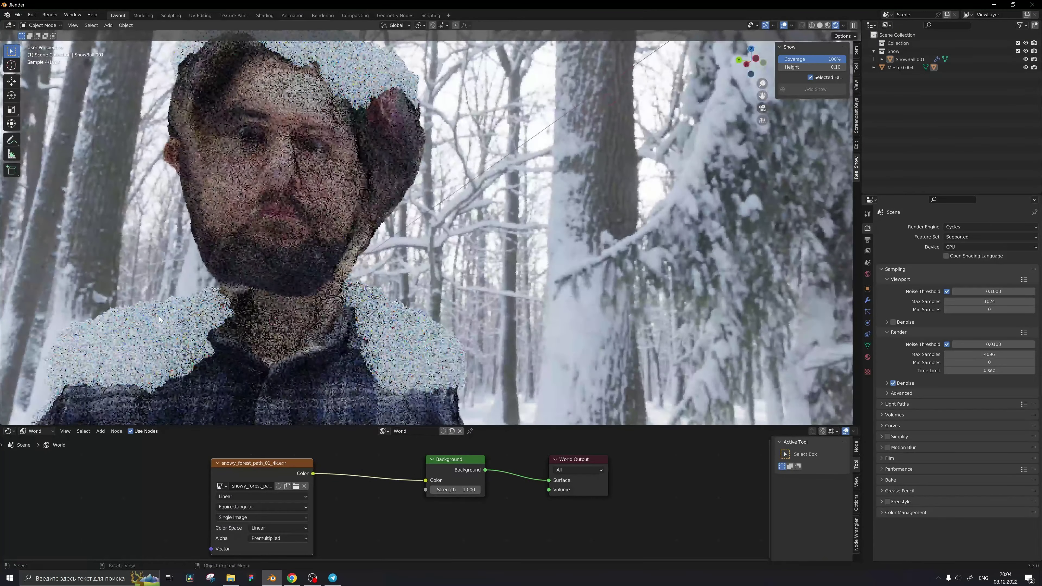
Select SnowBall.001 and show its Object material nodes in the Shader Editor.
left_click(193, 365)
left_click(39, 431)
left_click(36, 441)
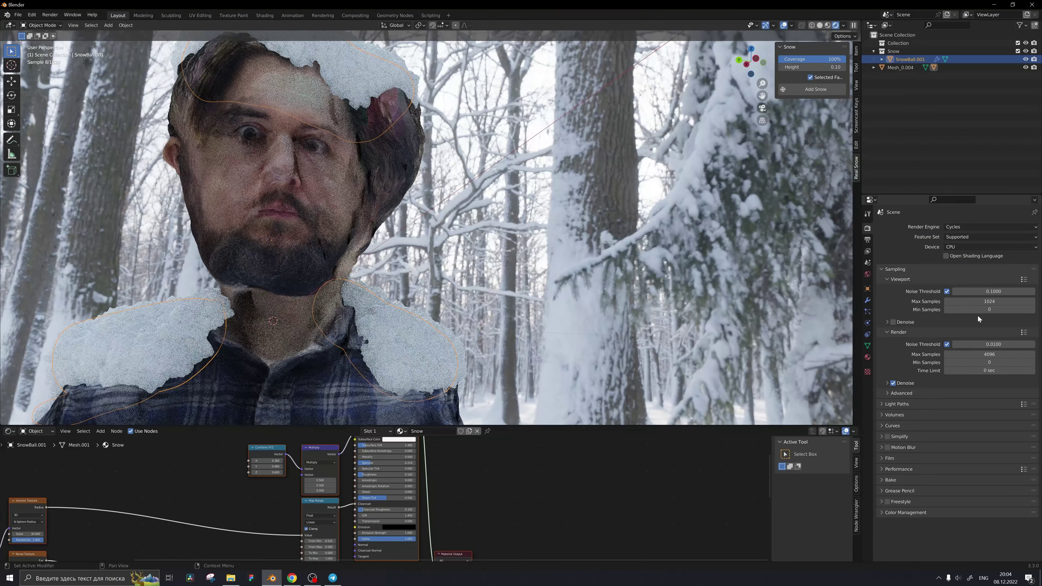
Change the Snow material's Displacement Scale from 0.300 to 0.100.
scroll(581, 502, "up", 5)
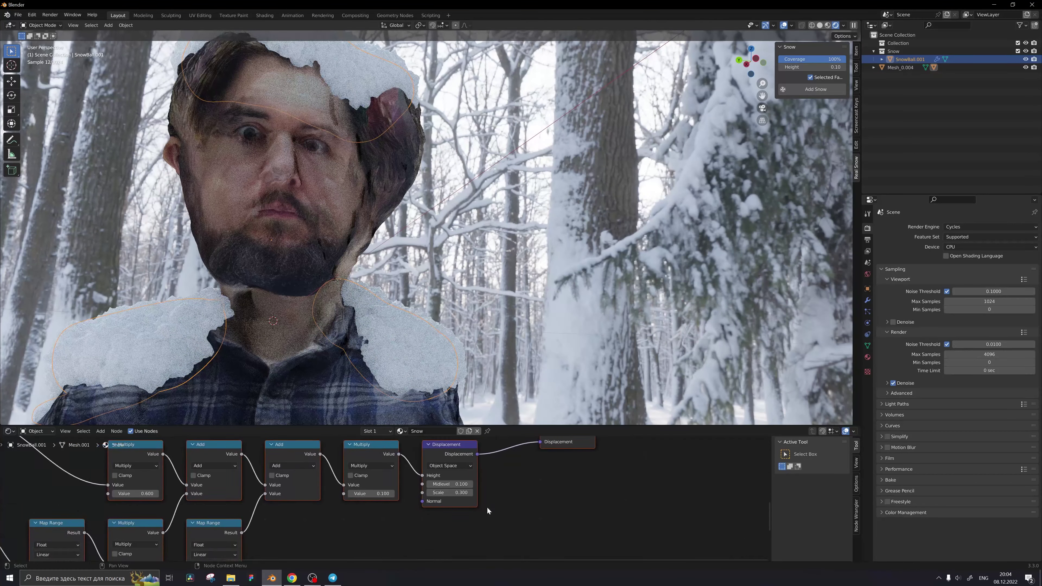
scroll(487, 510, "up", 2)
double_click(487, 489)
type("0.100")
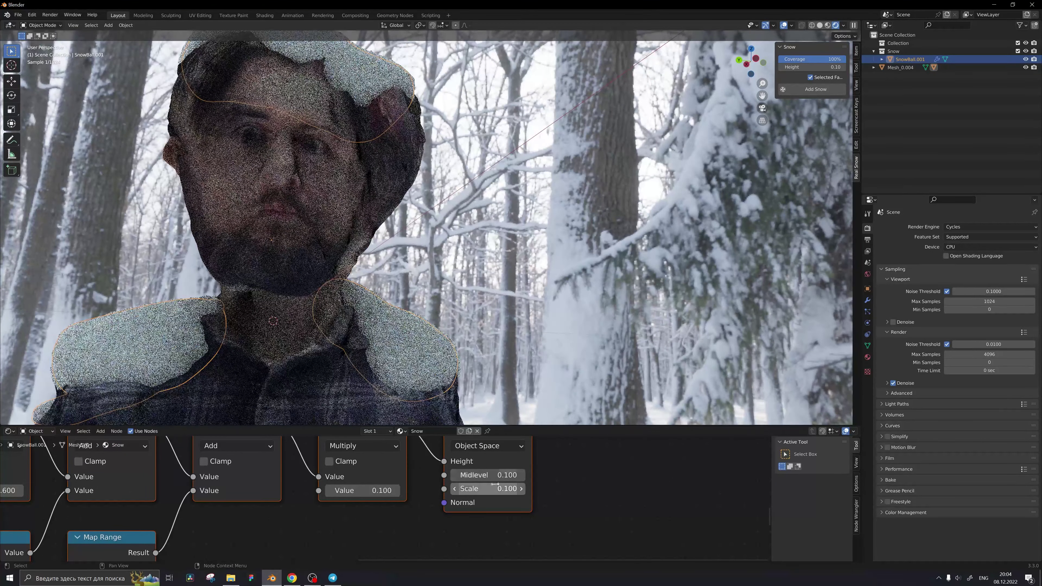
key("Return")
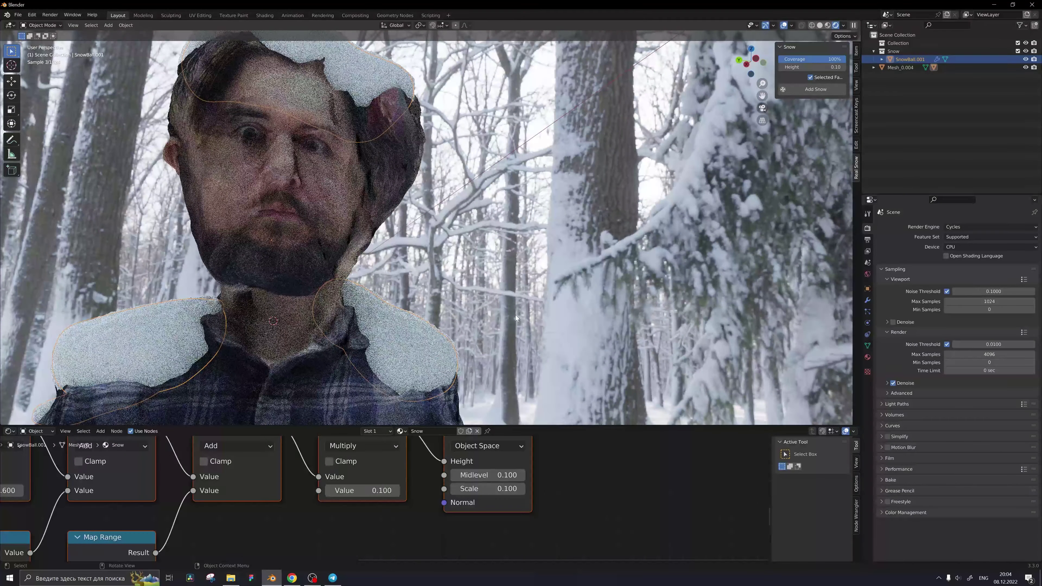
Deselect the snow cover, orbit around the bust, and enlarge the node editor.
left_click(515, 315)
scroll(538, 463, "down", 2)
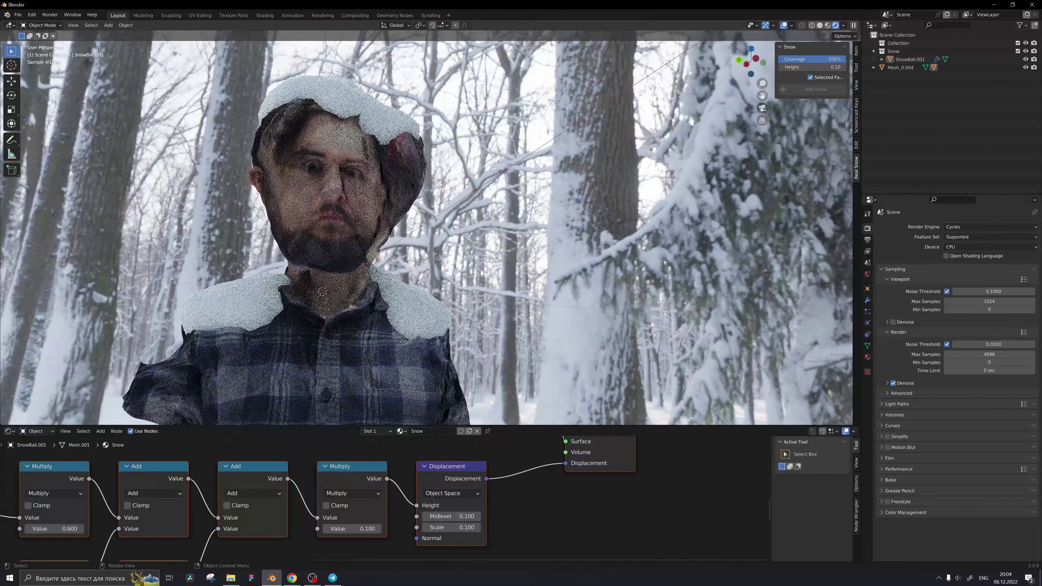
mouse_move(480, 269)
middle_mouse_down()
mouse_move(450, 177)
mouse_move(413, 180)
mouse_move(483, 181)
mouse_move(368, 194)
middle_mouse_up()
scroll(368, 194, "up", 4)
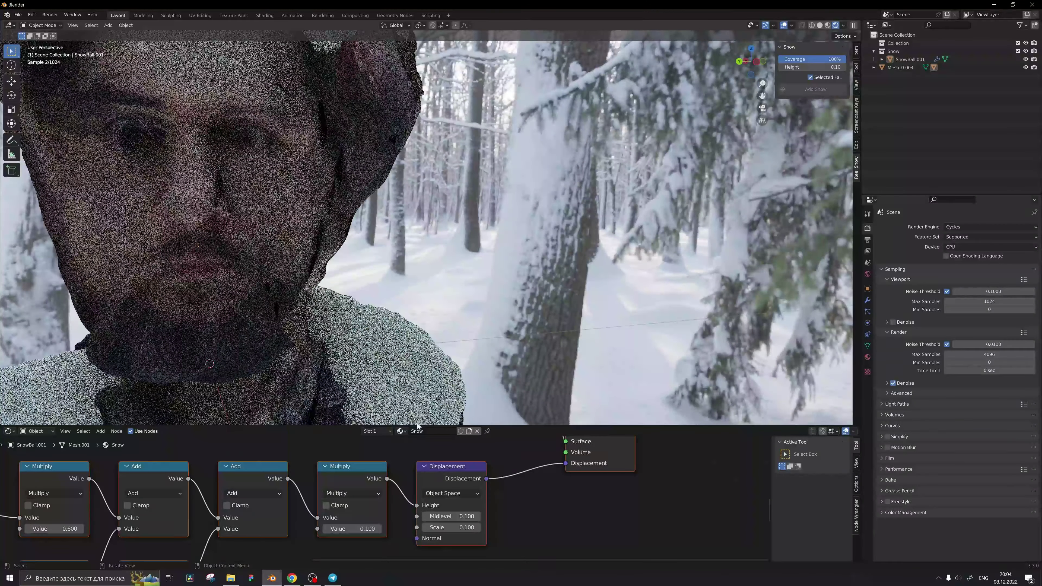
left_click_drag(418, 426, 418, 237)
scroll(308, 339, "down", 4)
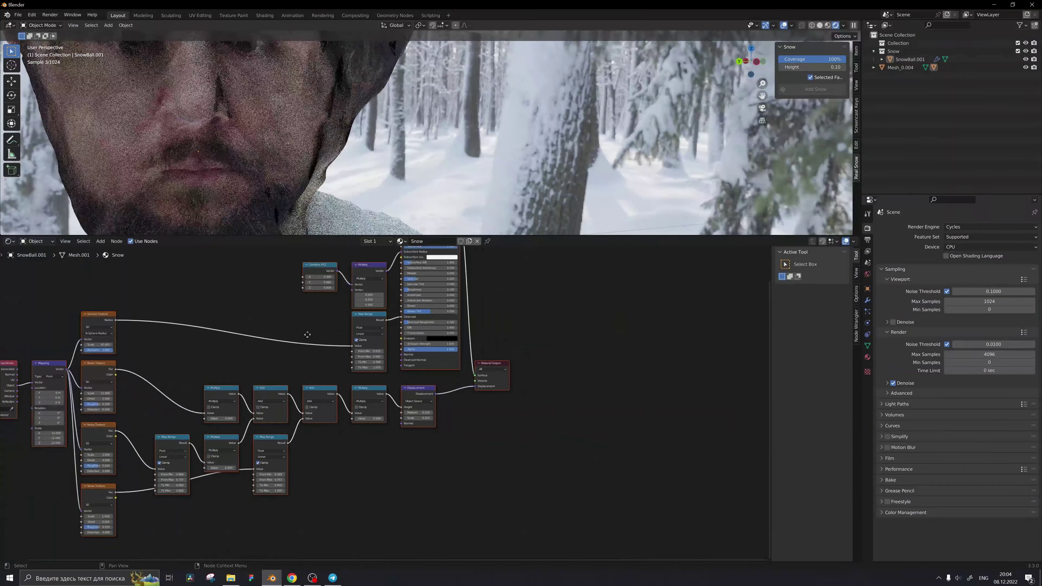
Select the bust Mesh_0.004 and set its Principled BSDF Roughness to 0.700.
left_click(251, 191)
scroll(466, 475, "up", 3)
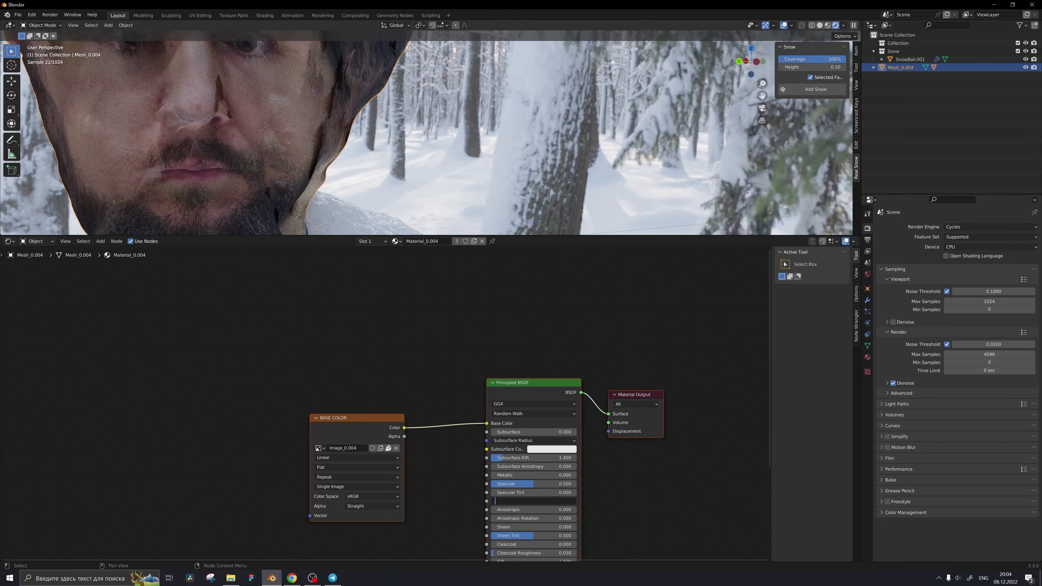
key("Return")
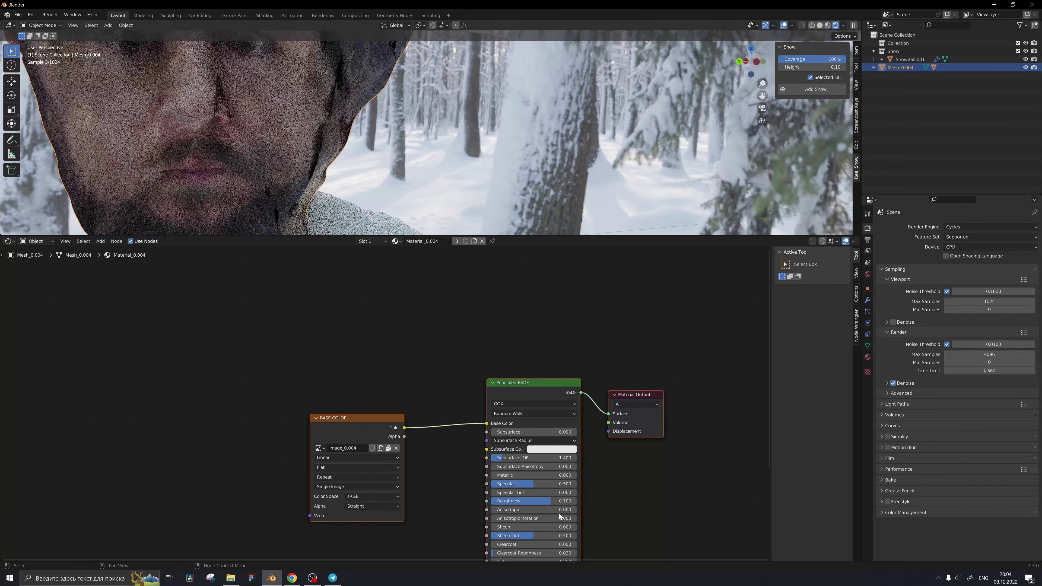
mouse_move(445, 155)
middle_mouse_down()
mouse_move(442, 142)
mouse_move(453, 154)
mouse_move(421, 156)
mouse_move(440, 140)
mouse_move(422, 141)
mouse_move(498, 120)
mouse_move(520, 190)
middle_mouse_up()
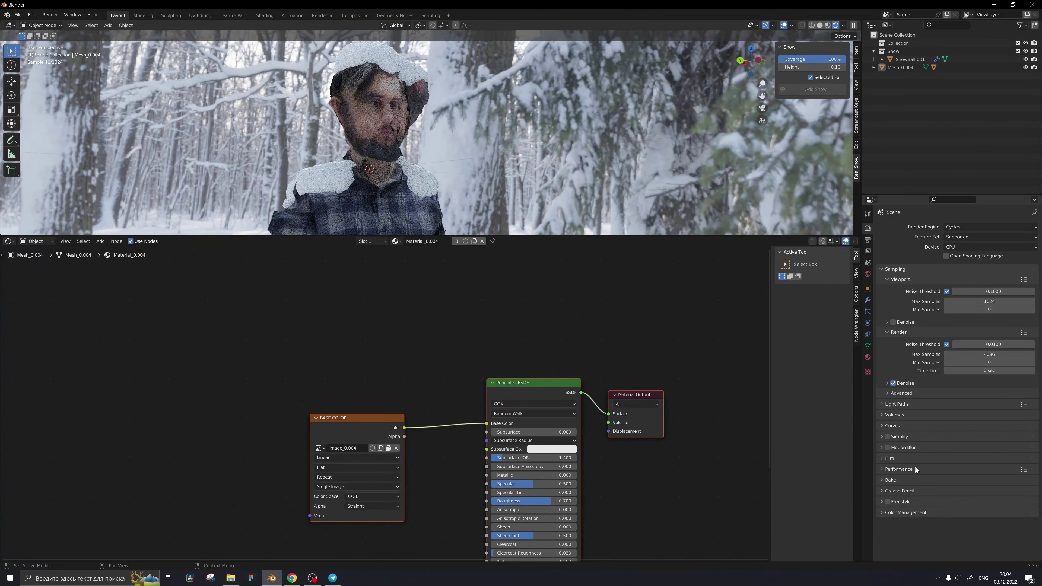
Set the Color Management View Transform to Standard and show the world's nodes.
left_click(911, 515)
scroll(940, 484, "down", 2)
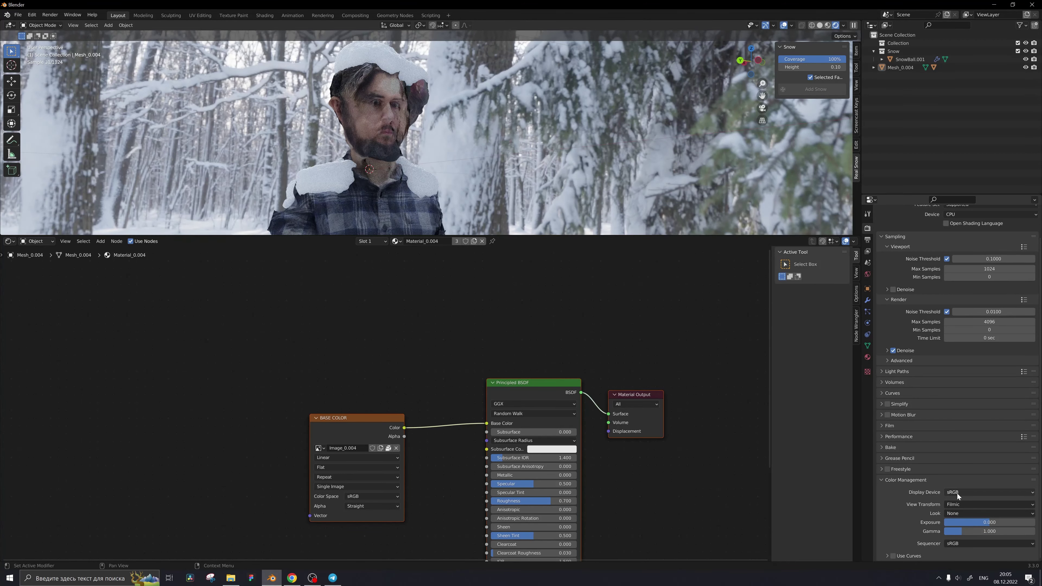
left_click(956, 504)
left_click(977, 515)
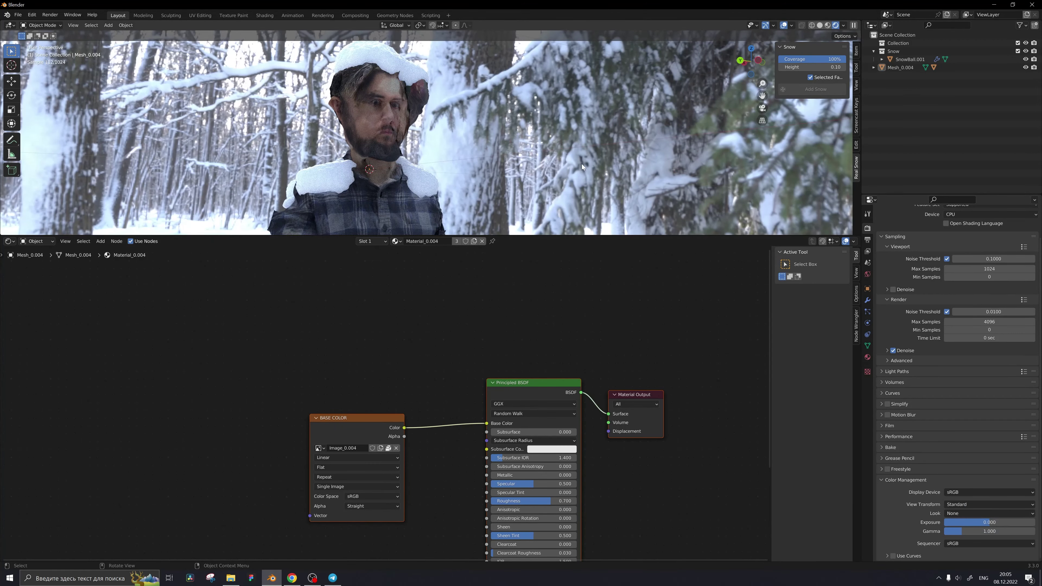
middle_click_drag(582, 164, 550, 168)
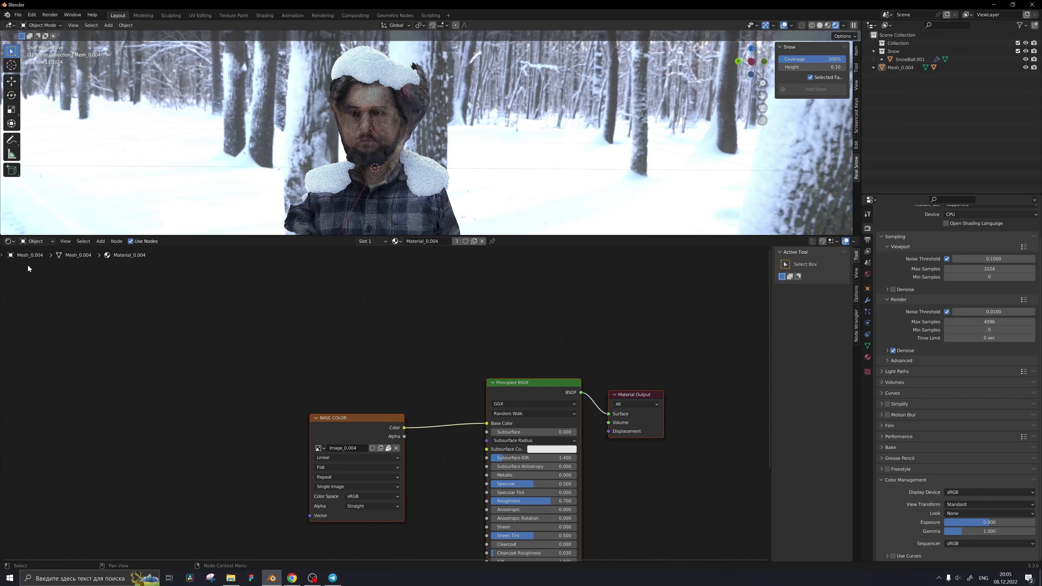
left_click(47, 260)
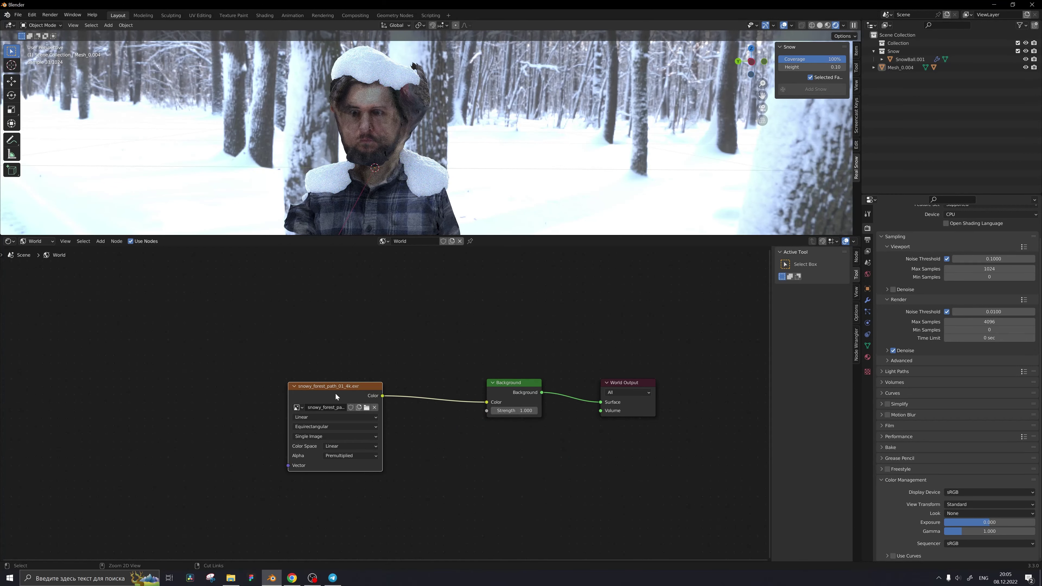
Add Texture Coordinate and Mapping nodes to the HDRI, rotated 180° on Z.
key("ctrl+t")
middle_click_drag(335, 496, 408, 470)
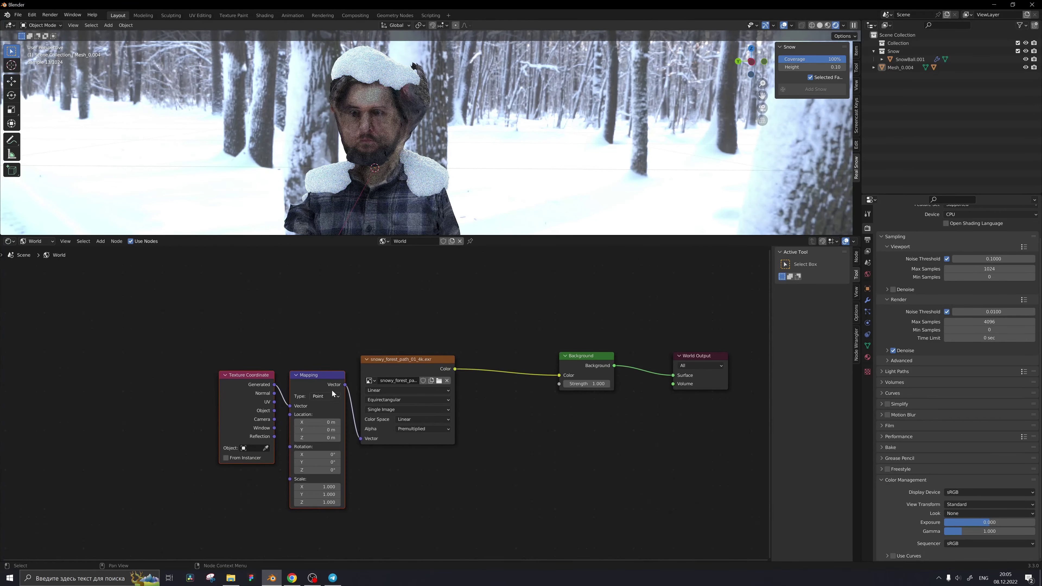
left_click(420, 489)
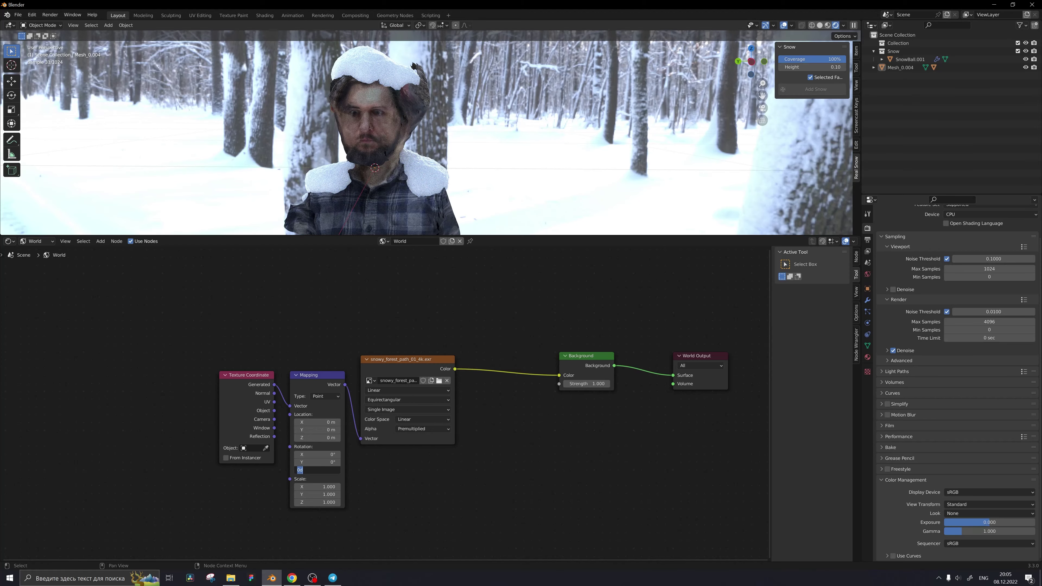
type("180")
key("Return")
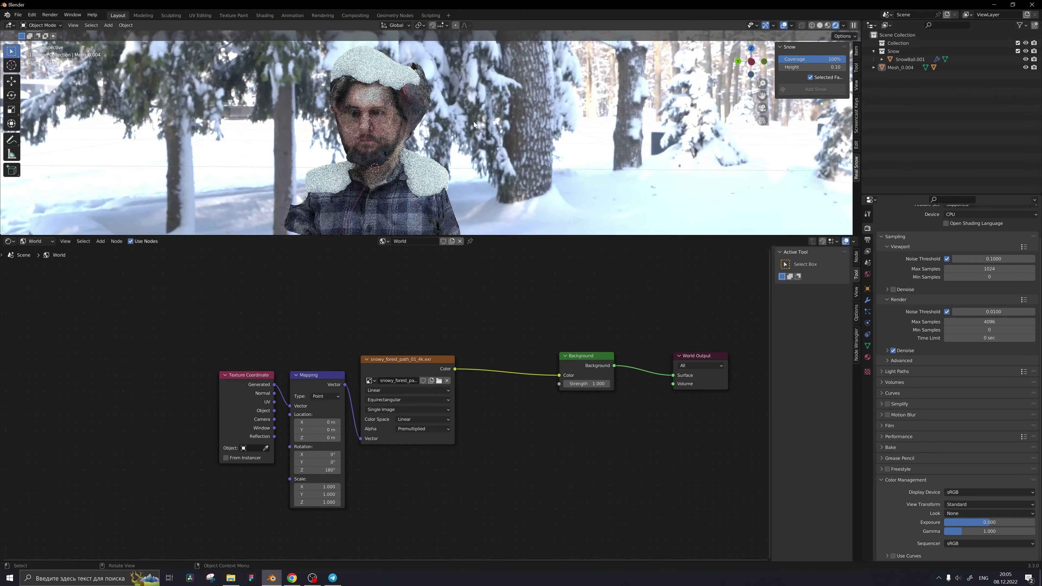
mouse_move(434, 115)
middle_mouse_down()
mouse_move(370, 120)
mouse_move(594, 168)
middle_mouse_up()
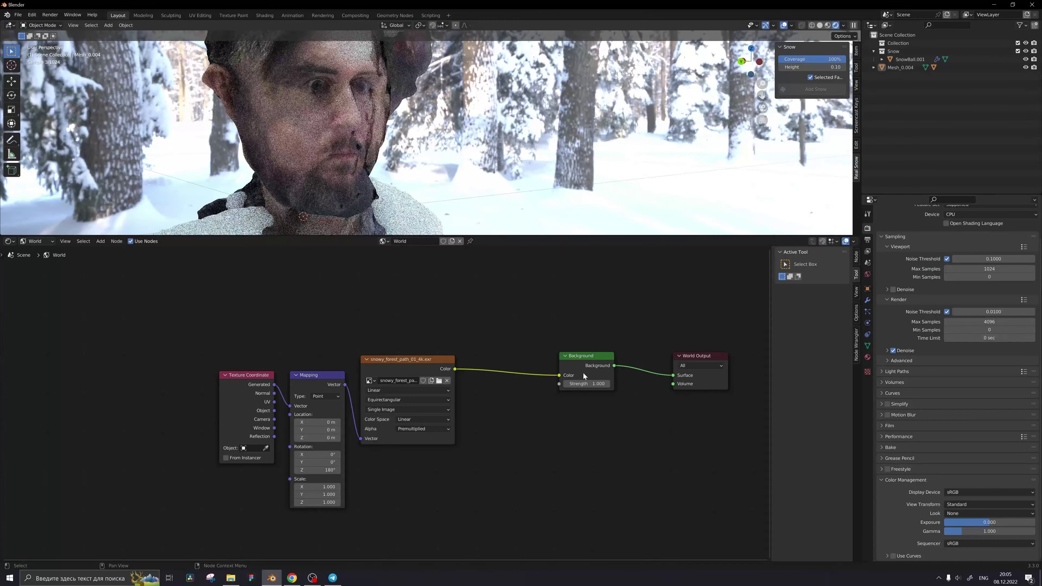
Set the world Background Strength to 0.400 and enlarge the 3D view.
double_click(587, 383)
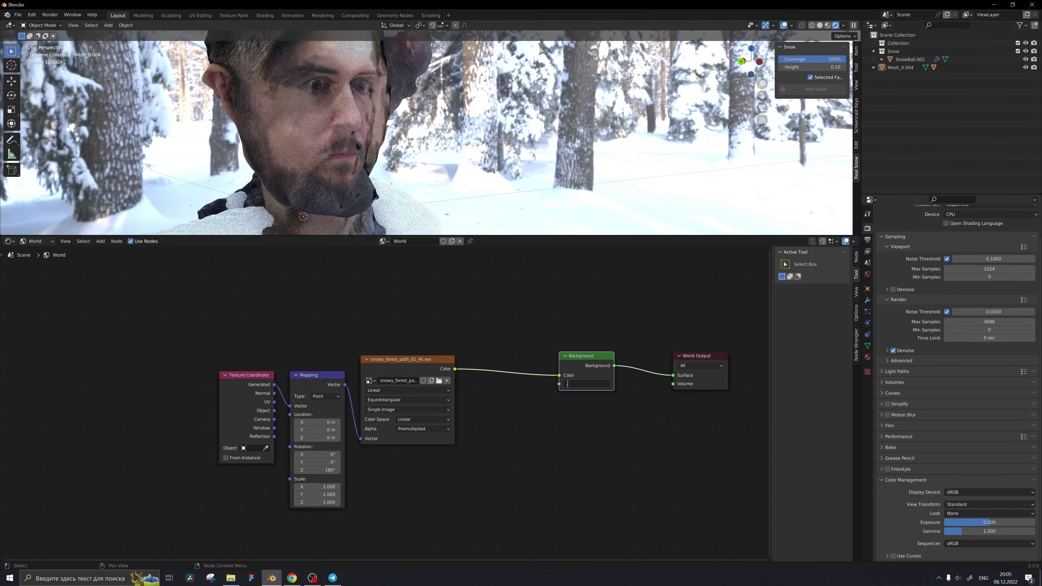
type("4")
key("Return")
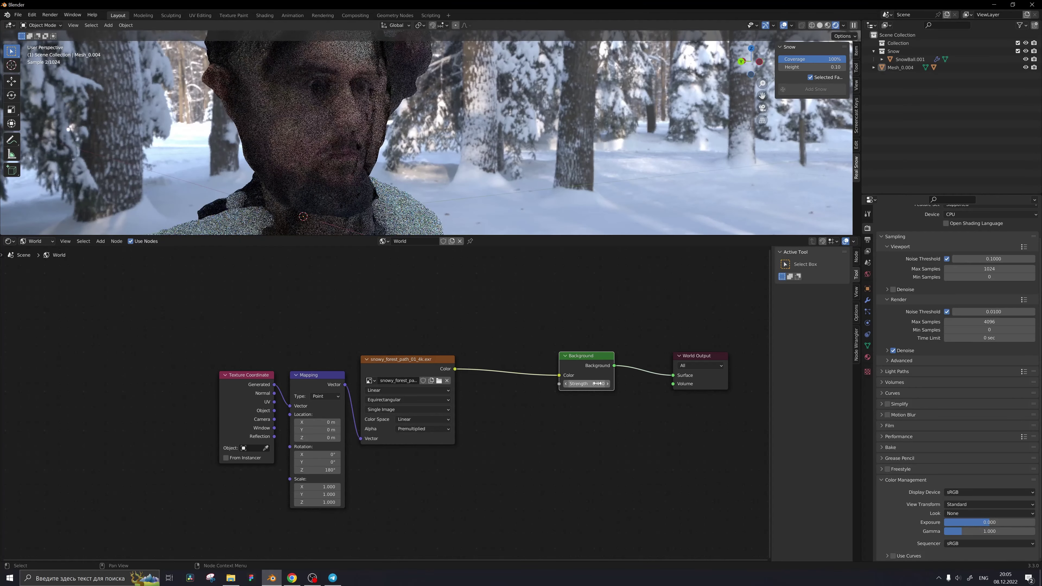
middle_click_drag(545, 164, 593, 126)
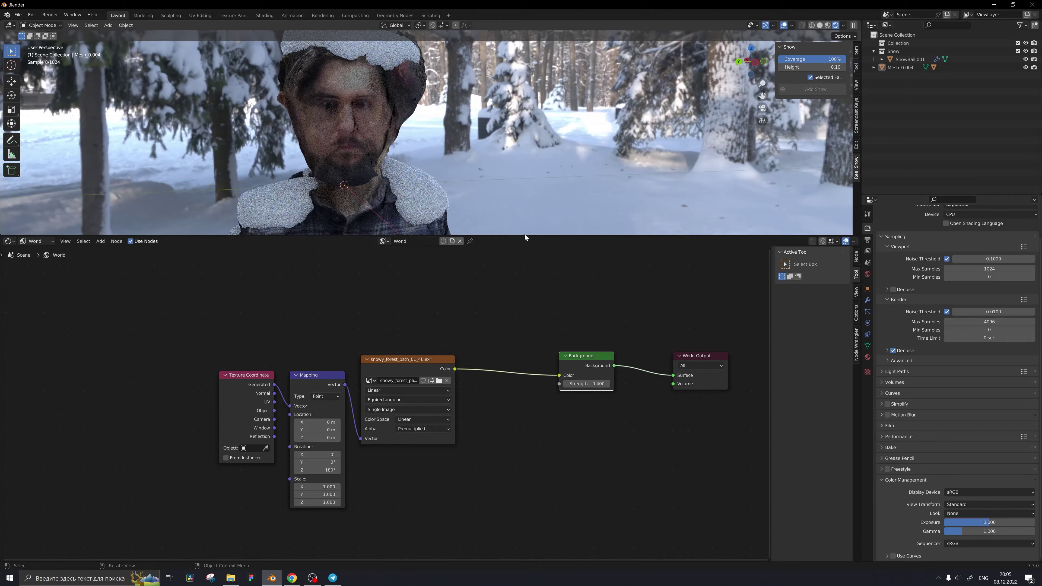
left_click_drag(536, 236, 529, 485)
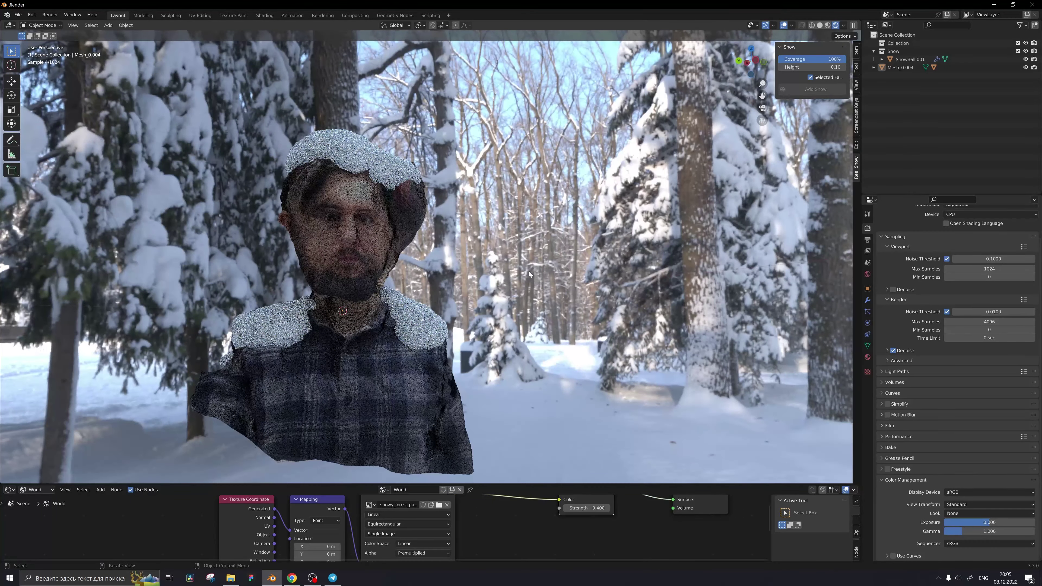
Add a new camera to the scene near the bust.
mouse_move(577, 276)
middle_mouse_down()
mouse_move(519, 191)
mouse_move(343, 303)
middle_mouse_up()
key("shift+a")
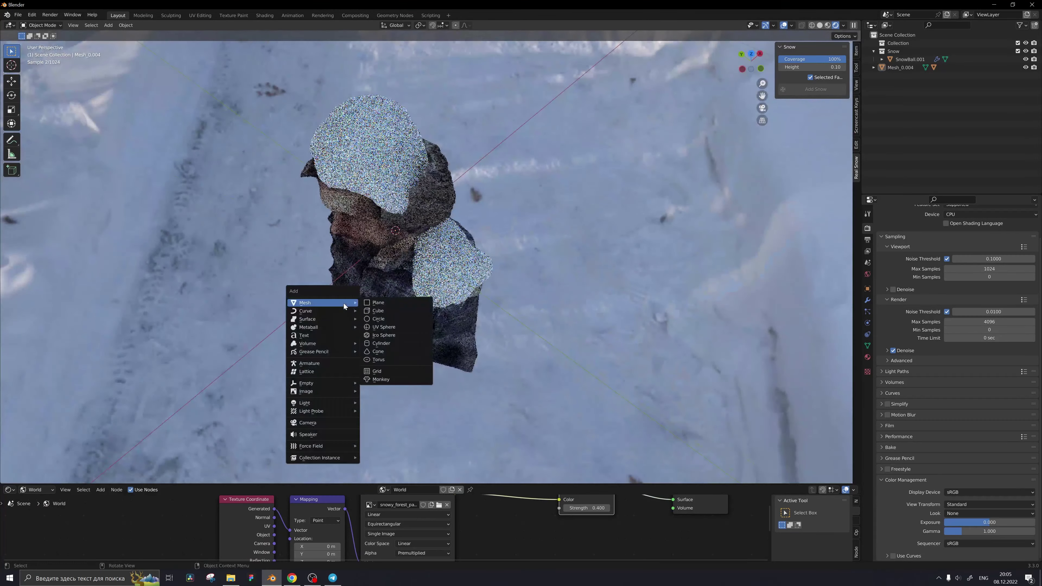
left_click(329, 421)
scroll(396, 325, "down", 3)
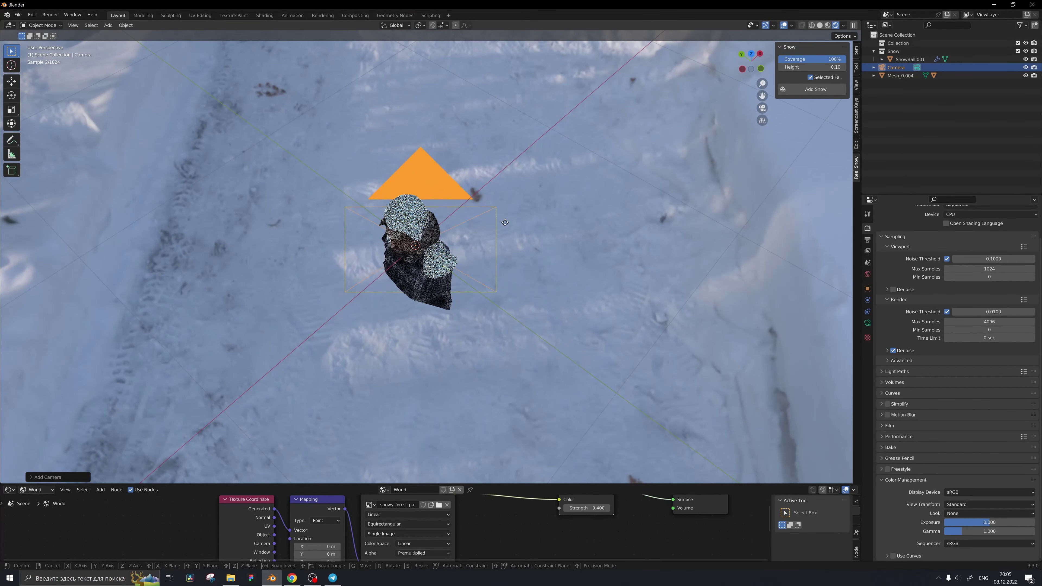
key("g")
left_click(413, 350)
scroll(413, 350, "down", 3)
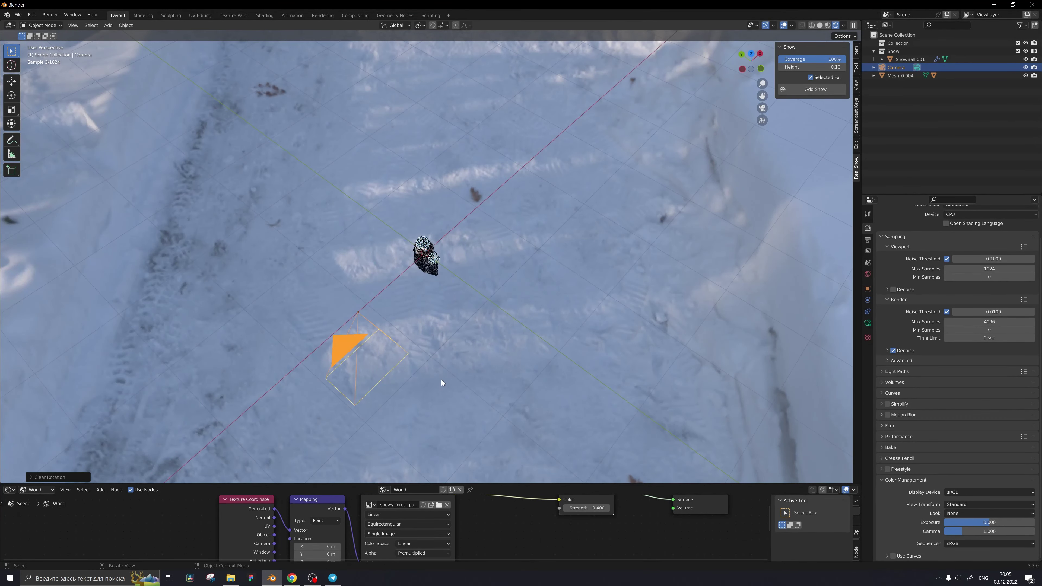
Clear the camera's rotation and turn it 180°.
key("alt+r")
type("r180")
key("Return")
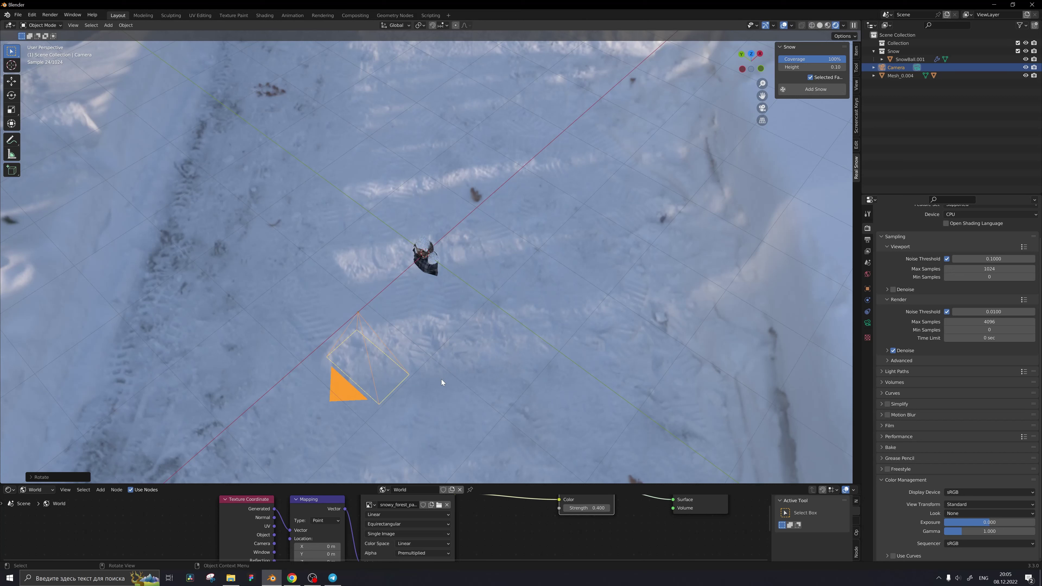
key("r")
key("Escape")
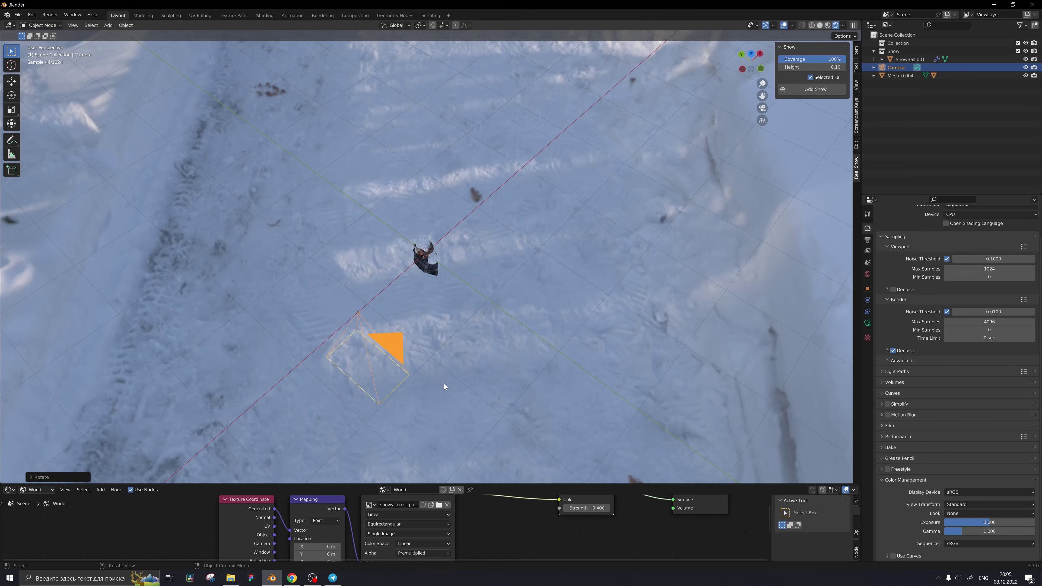
Tilt the camera 90° on Y and 90° on X to face the bust.
key("r")
key("x")
key("y")
type("90")
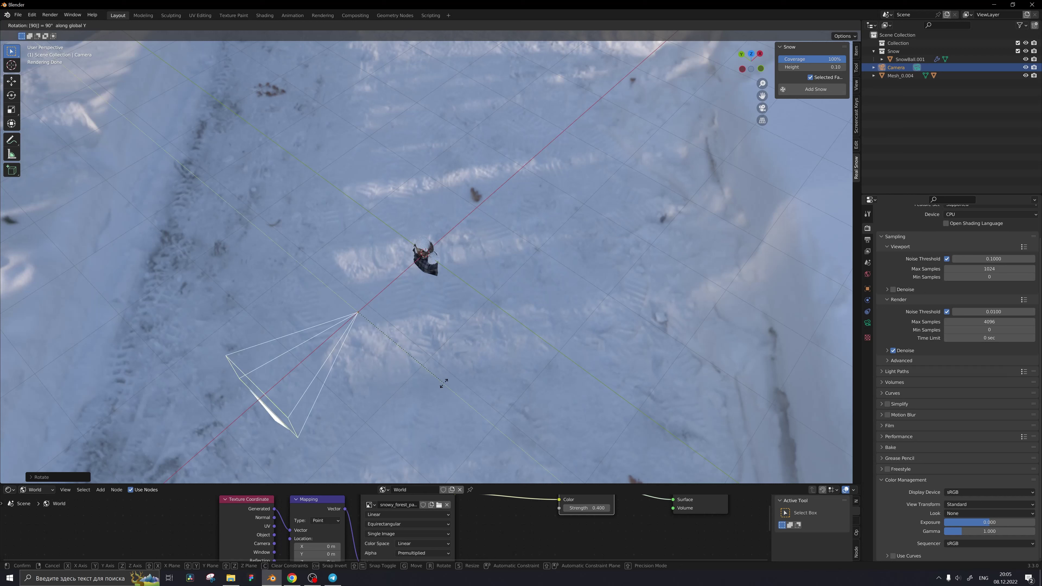
key("Escape")
type("ry")
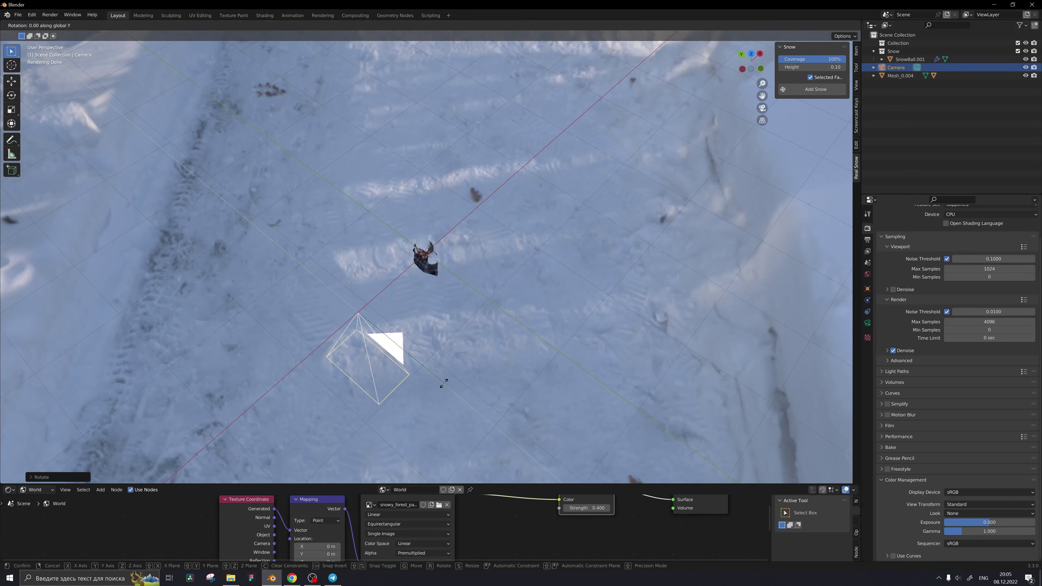
type("90")
key("Return")
type("r")
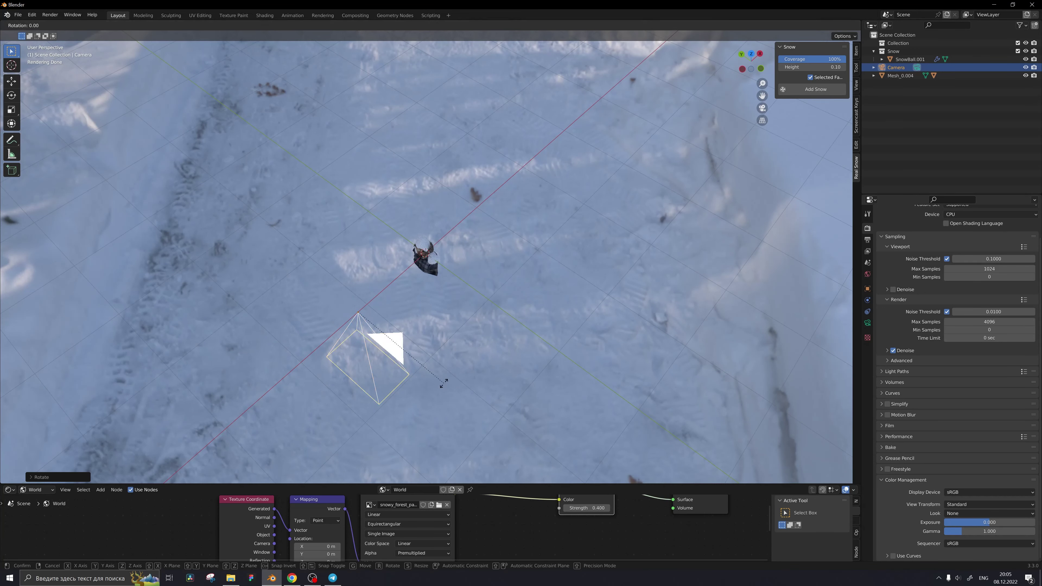
type("x90")
key("Return")
Look through the camera and check the camera and render device settings.
key("KP_0")
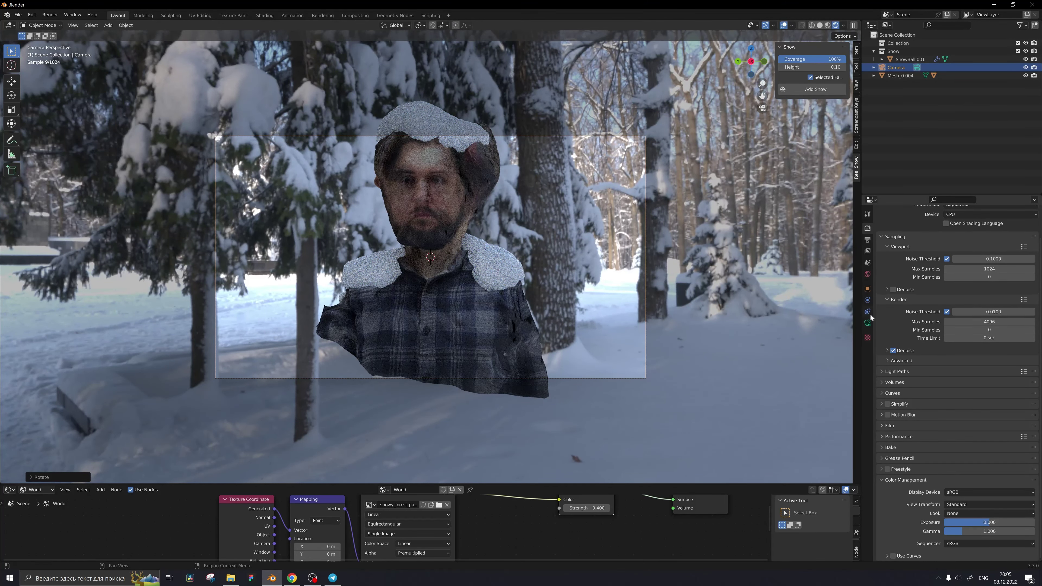
left_click(867, 322)
left_click(867, 229)
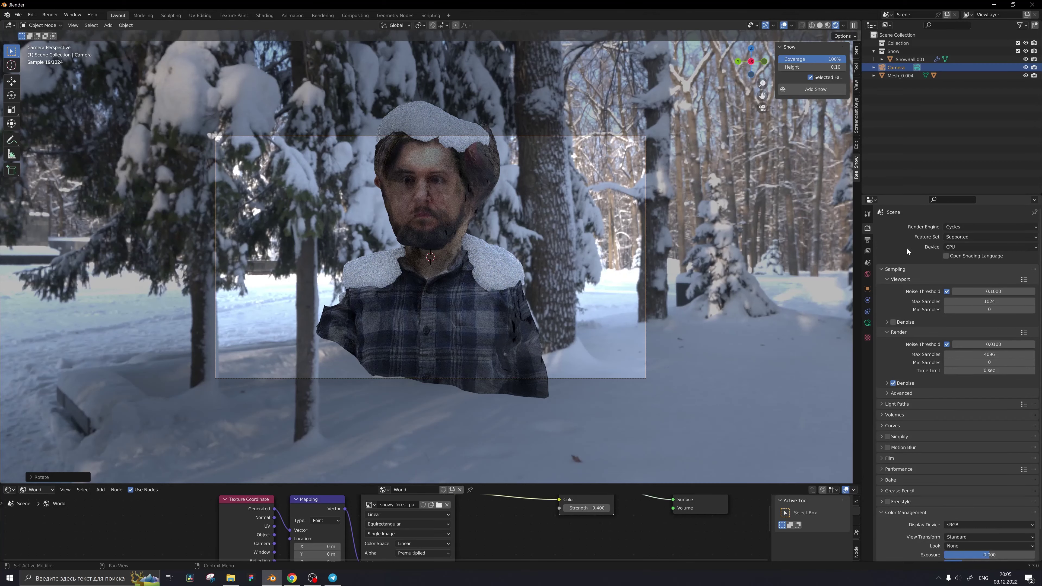
left_click(952, 247)
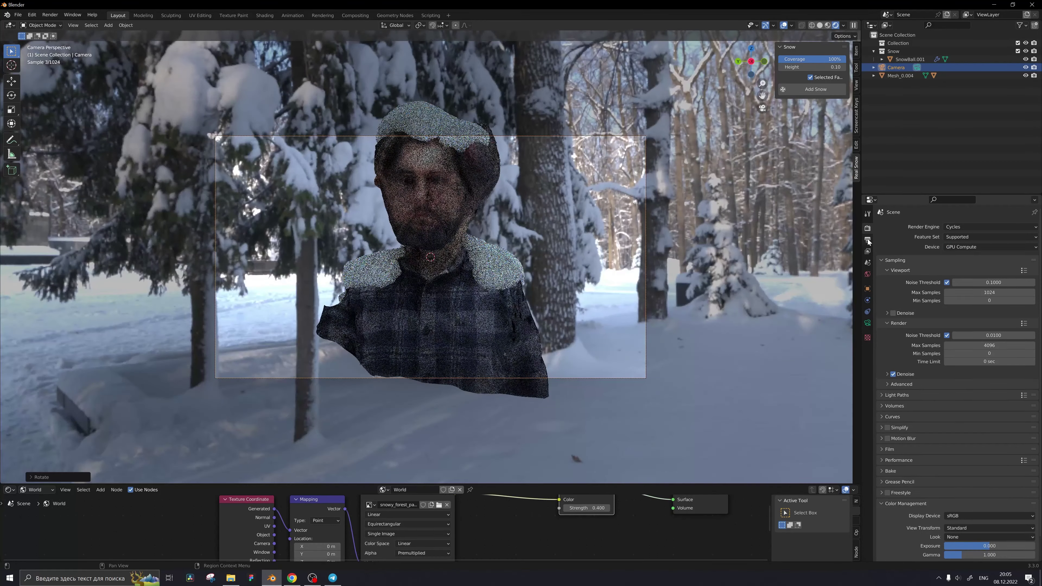
Render with GPU Compute at a portrait 1080 × 1920 px resolution.
left_click(867, 238)
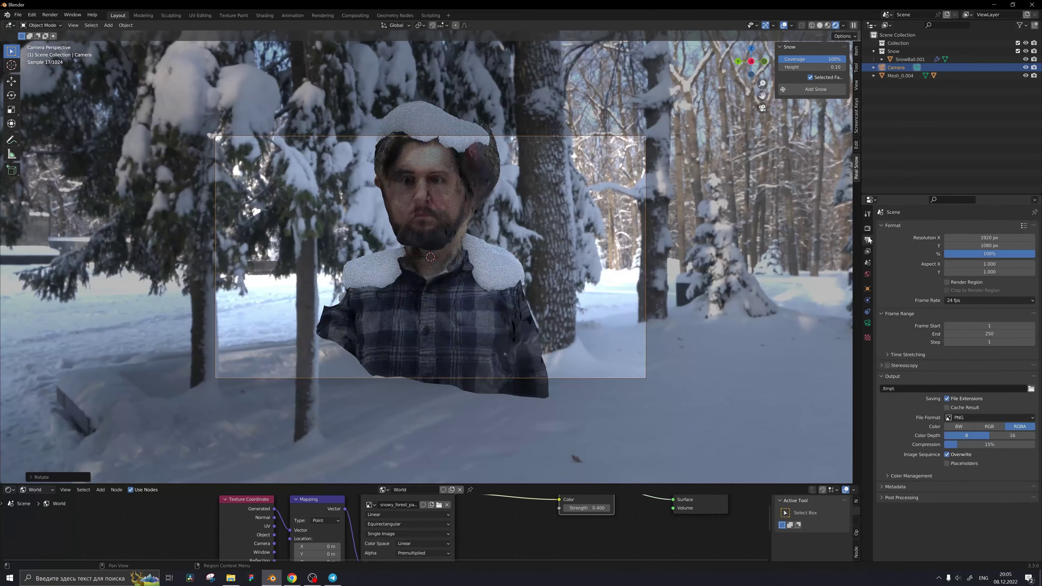
left_click(868, 240)
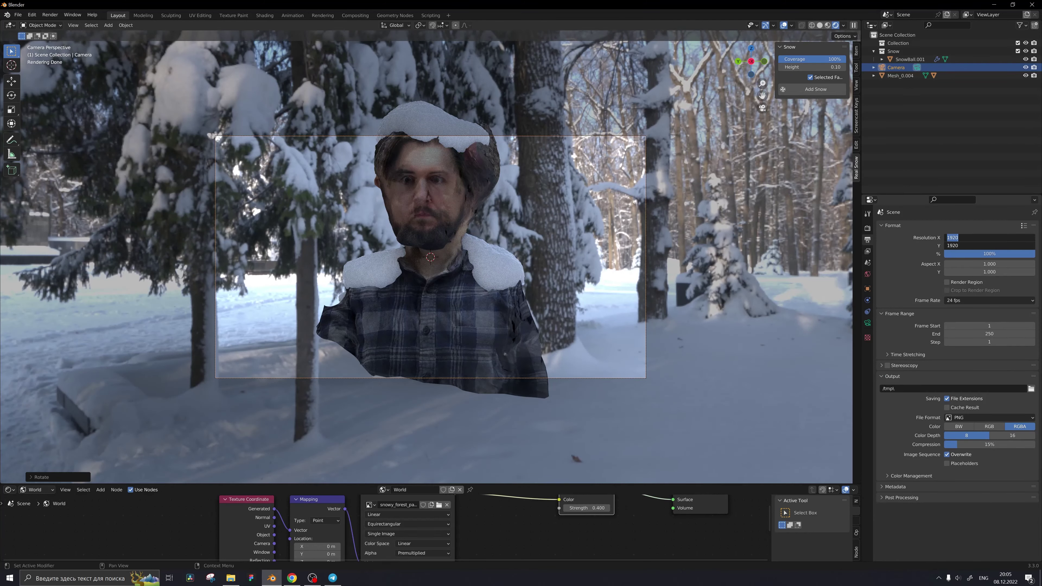
type("1080")
key("Return")
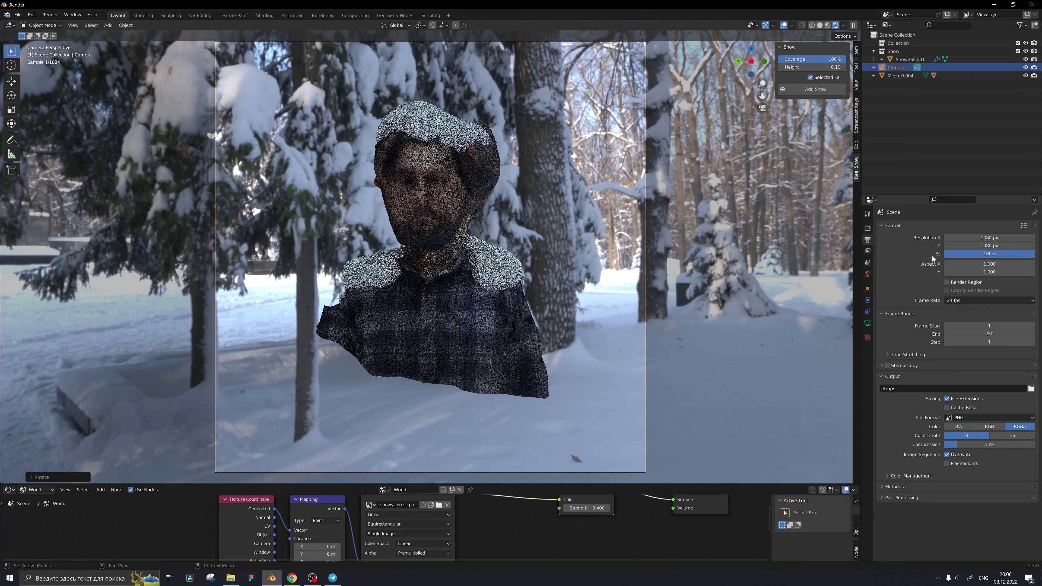
type("920")
key("Return")
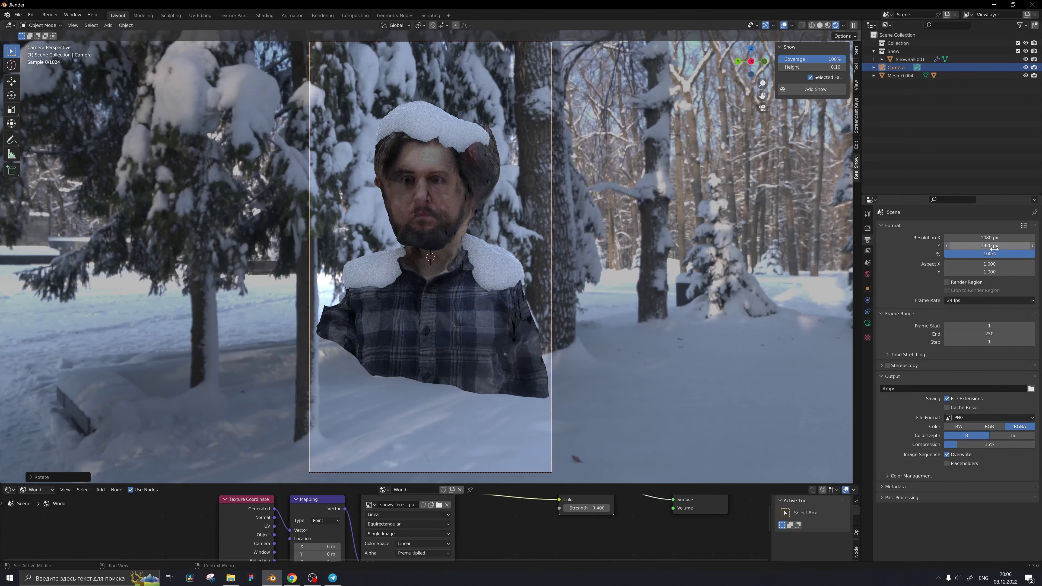
Dolly the camera closer, then turn the bust on Z and raise it to fill the frame.
key("g")
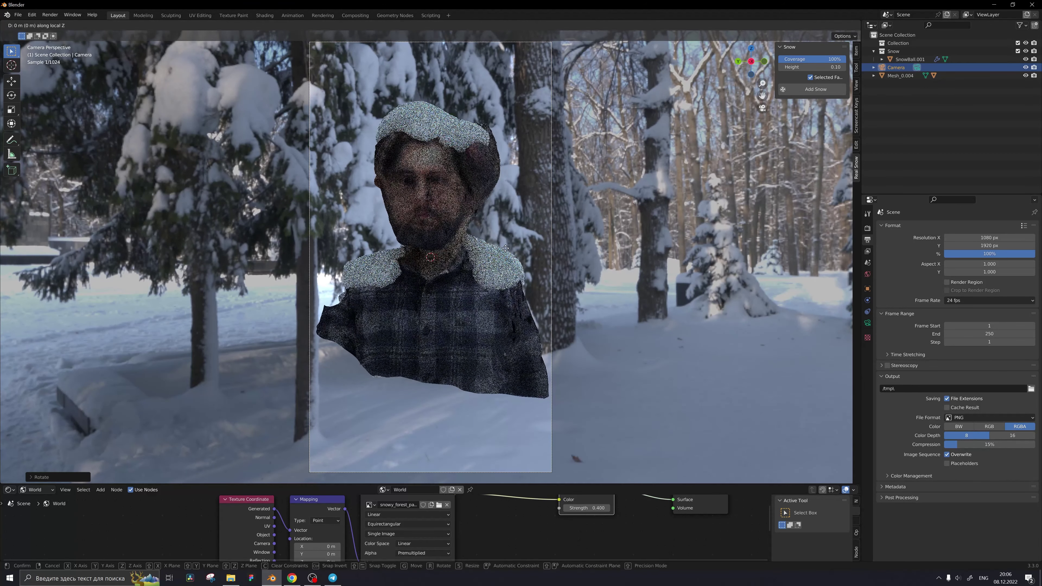
key("z")
key("z")
left_click(662, 236)
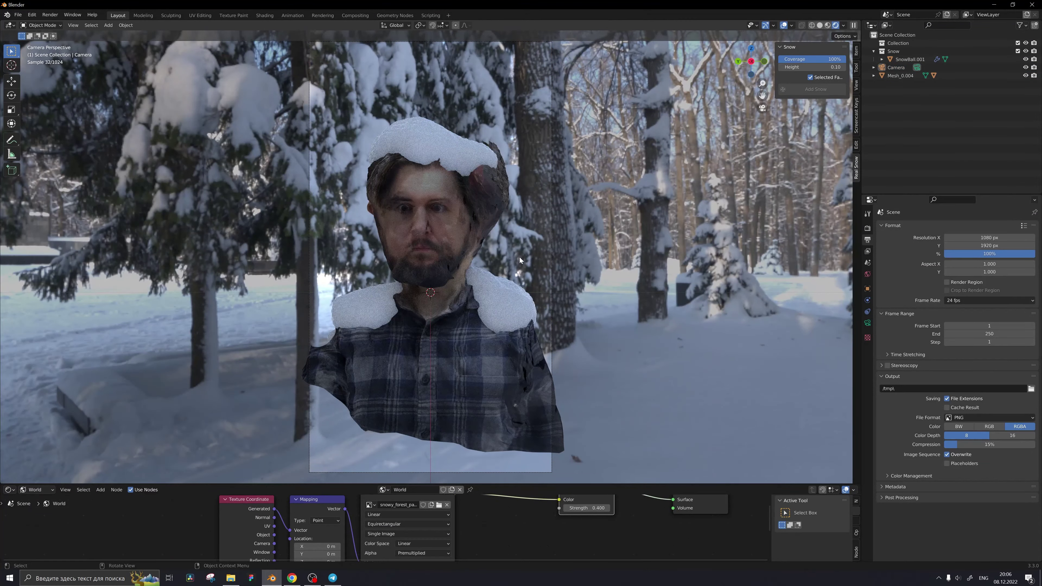
left_click(467, 234)
key("r")
key("z")
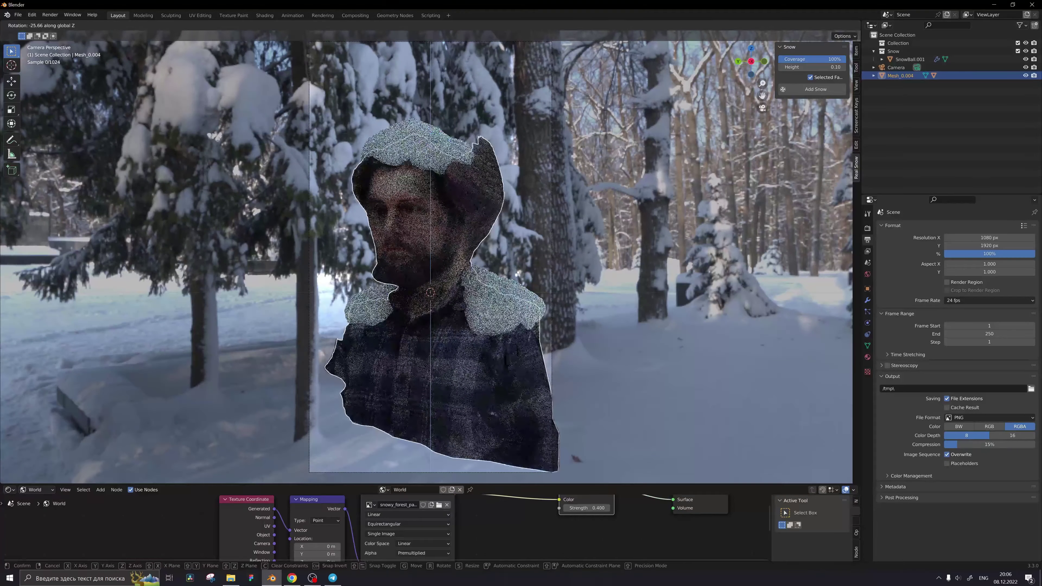
left_click(469, 358)
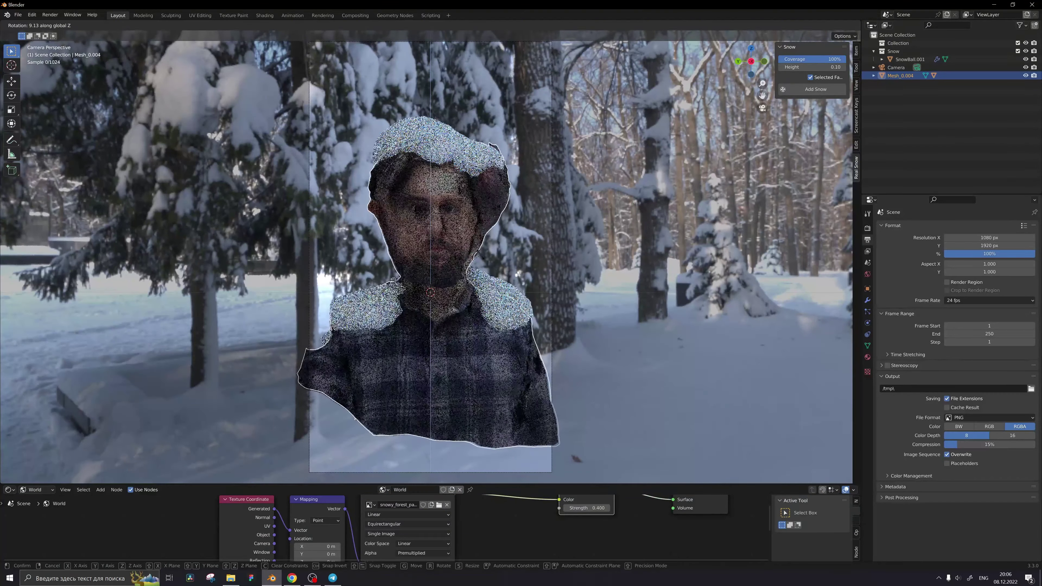
key("z")
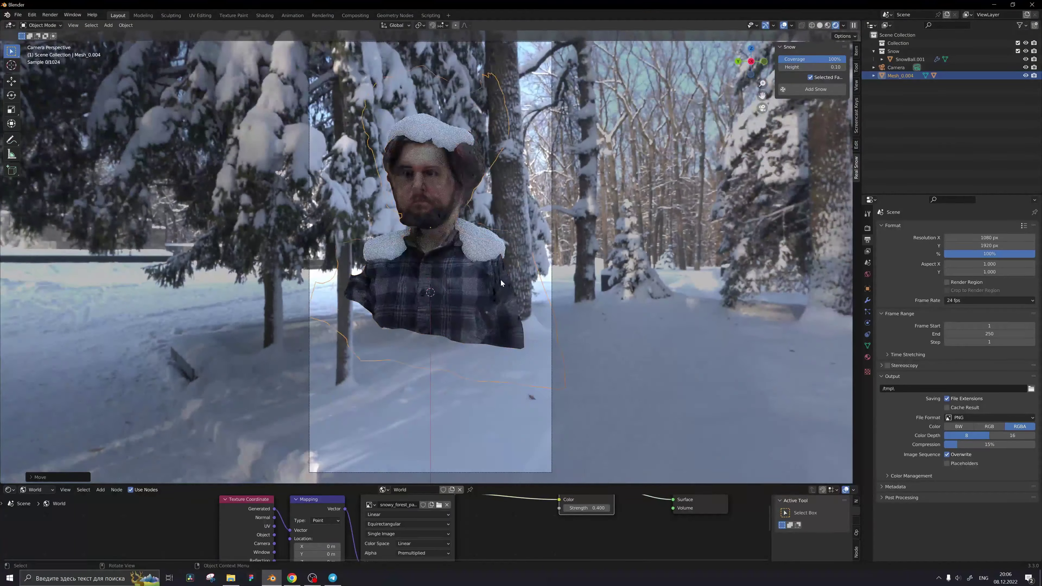
left_click(500, 279)
left_click(896, 67)
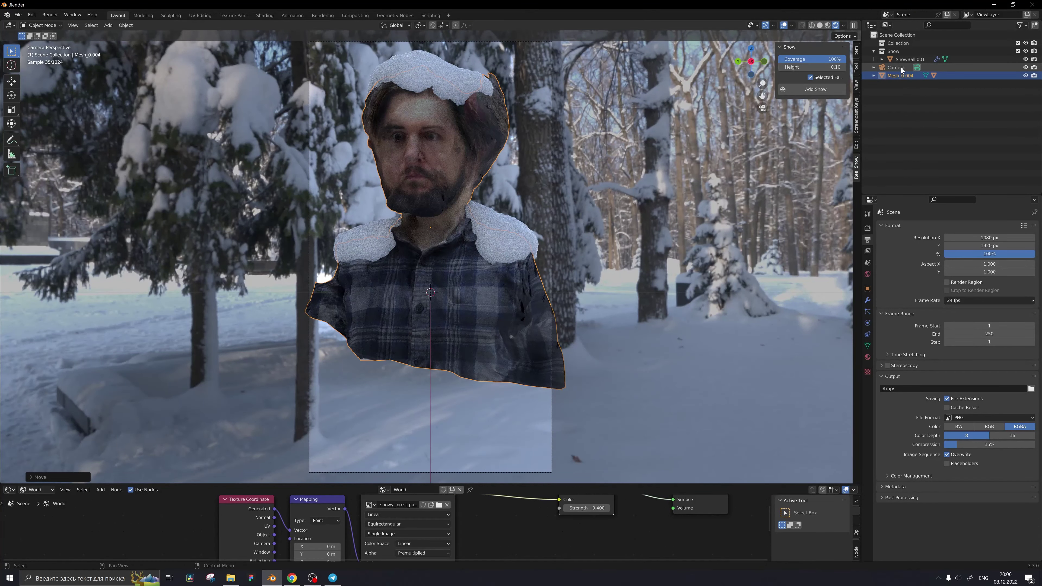
Enable camera depth of field with Mesh_0.004 as the focus object.
left_click(869, 323)
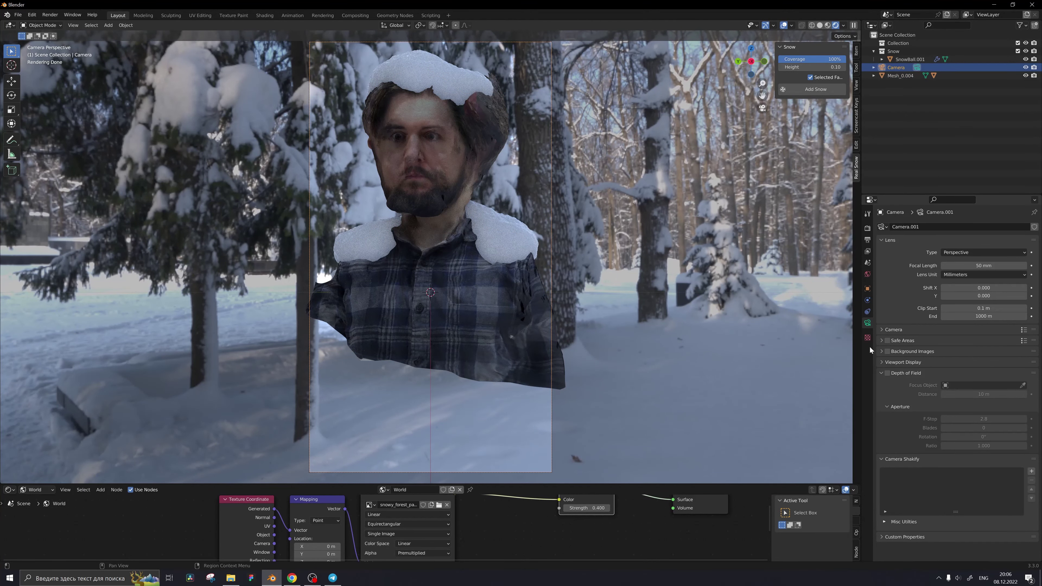
left_click(886, 373)
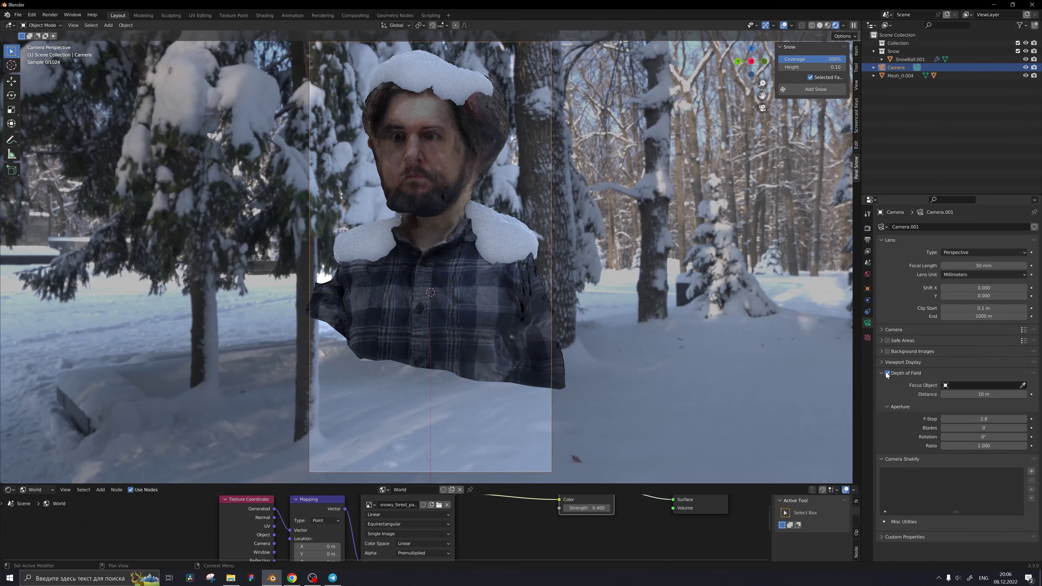
left_click(1023, 386)
left_click(437, 162)
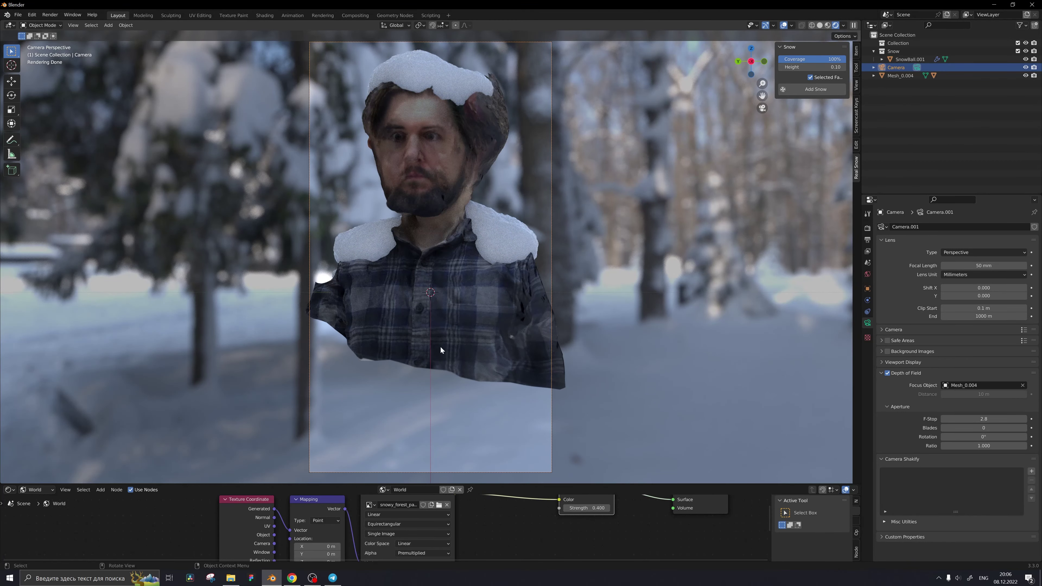
key("shift+a")
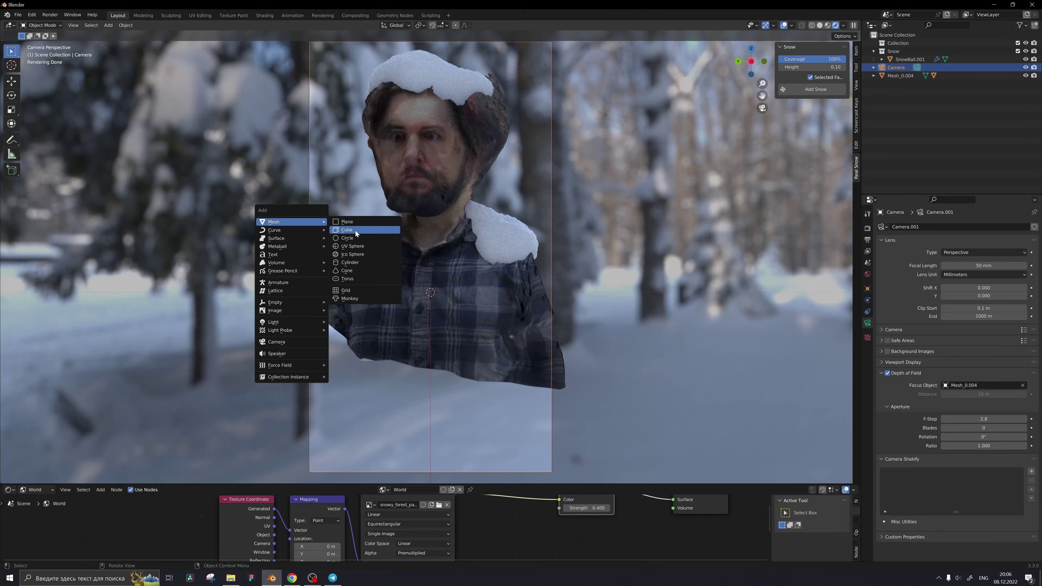
Add a small cube and place it below the bust.
left_click(356, 230)
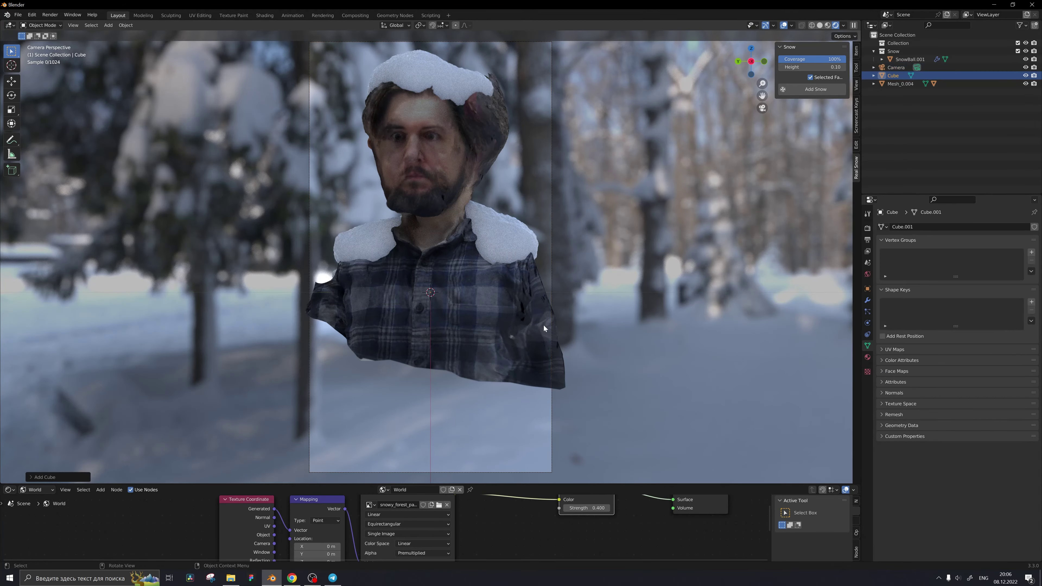
key("s")
left_click(498, 272)
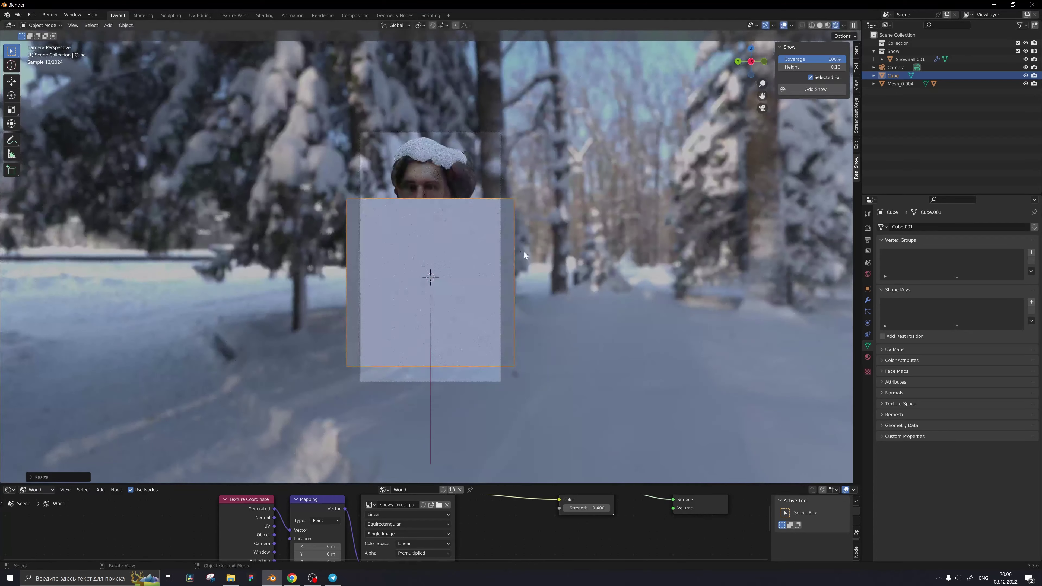
key("g")
left_click(545, 323)
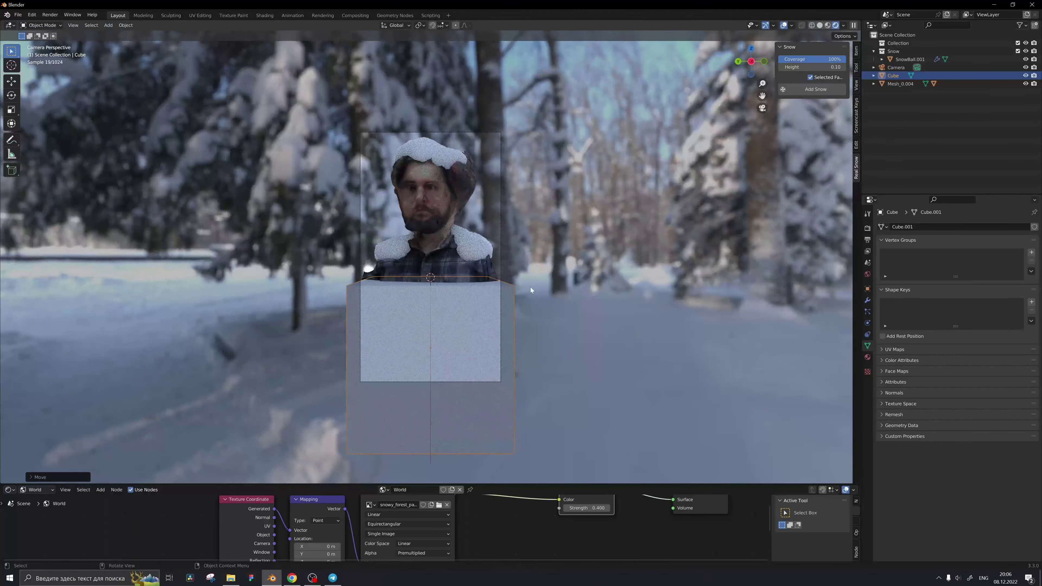
Give the cube a Subdivision modifier and apply it.
left_click(867, 301)
left_click(908, 227)
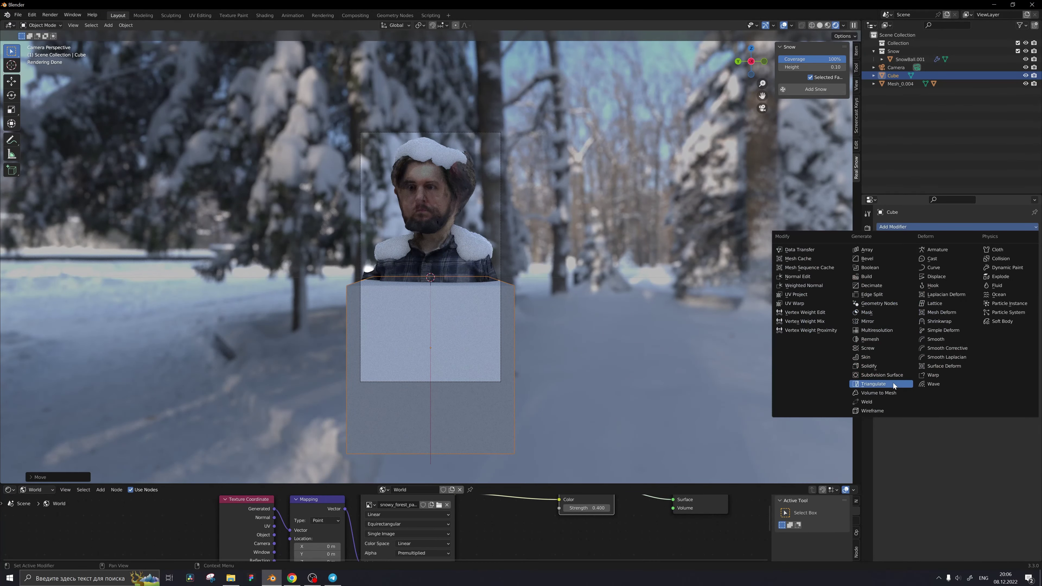
left_click(882, 374)
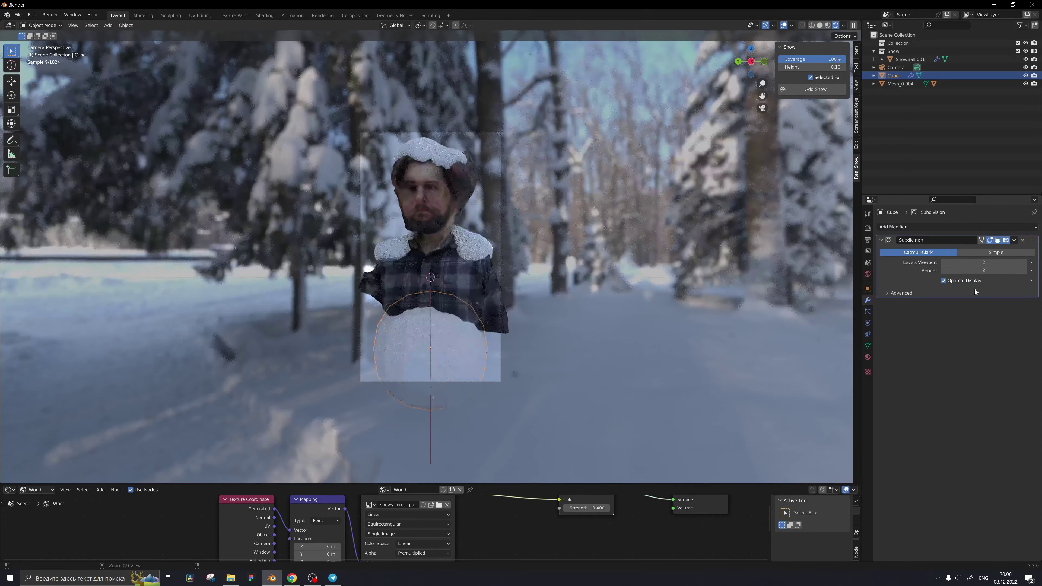
key("ctrl+a")
Stretch the sphere along Y into a wide mound and shade it smooth.
key("s")
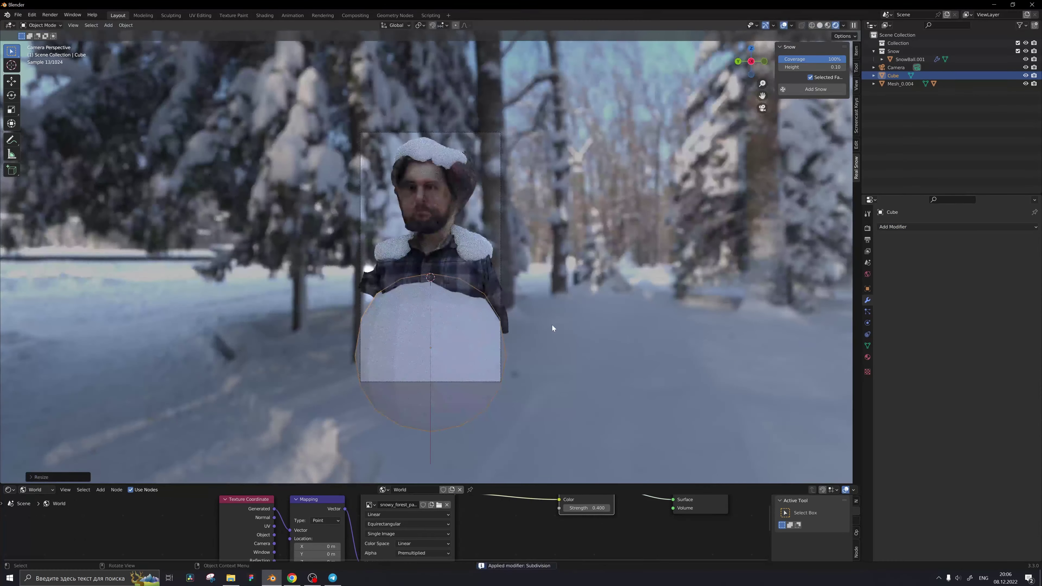
key("y")
left_click(627, 314)
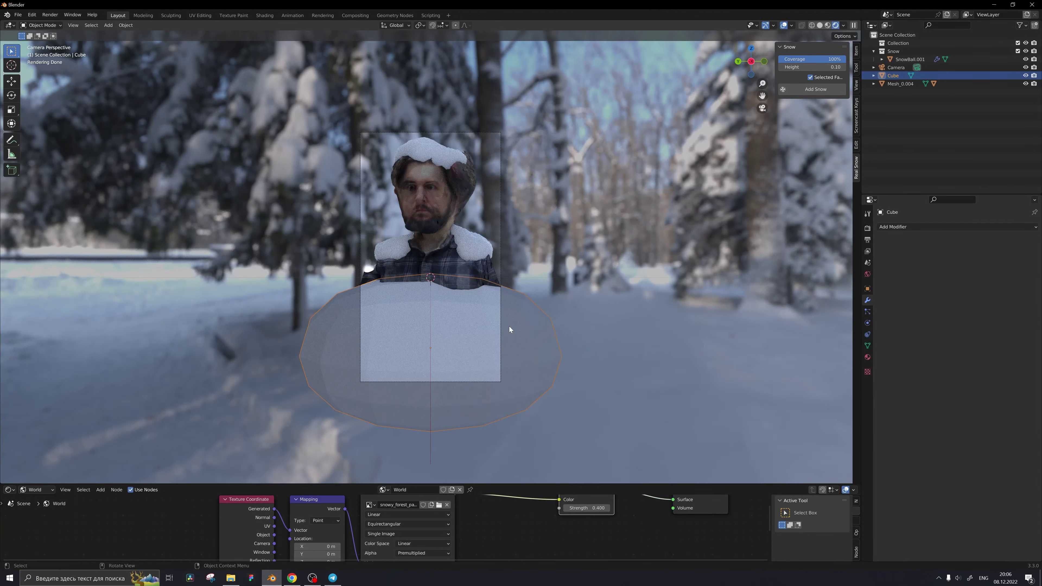
key("ctrl+z")
key("ctrl+shift+z")
right_click(444, 328)
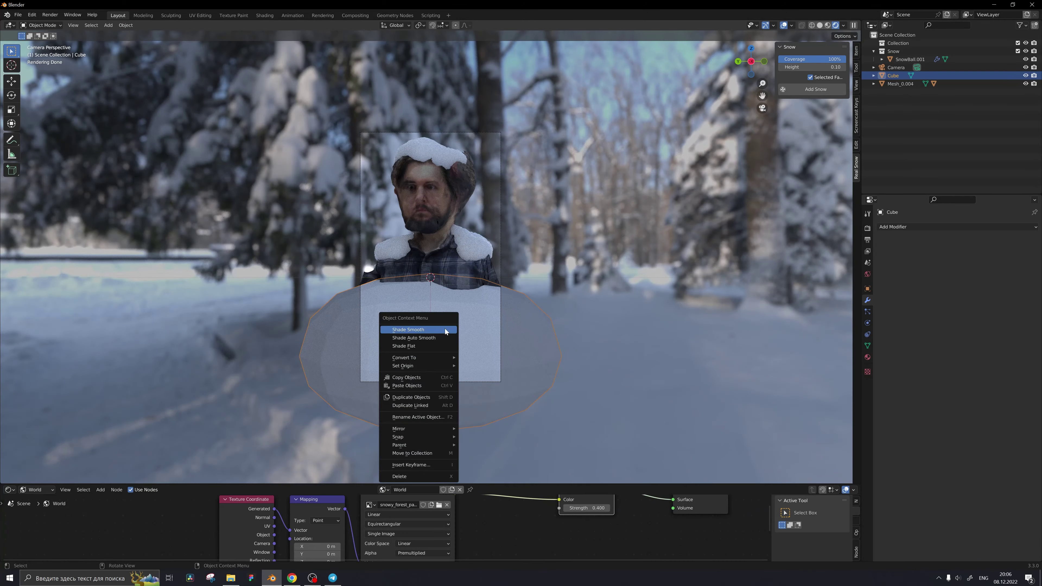
Cover the mound with snow, then lower both objects and scale them larger.
left_click(816, 89)
left_click(578, 280)
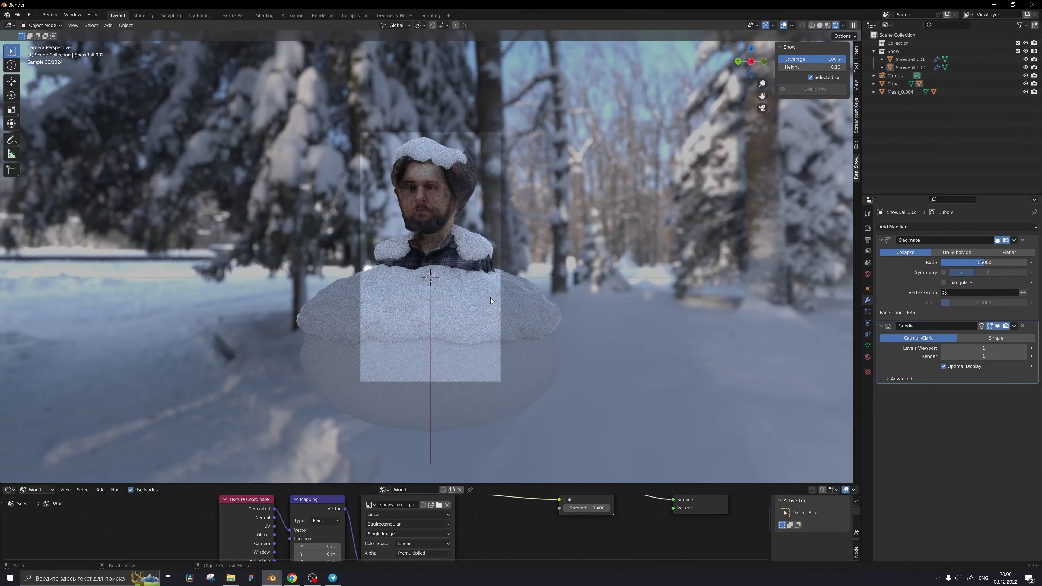
left_click(483, 331)
left_click(560, 326, "shift")
key("g")
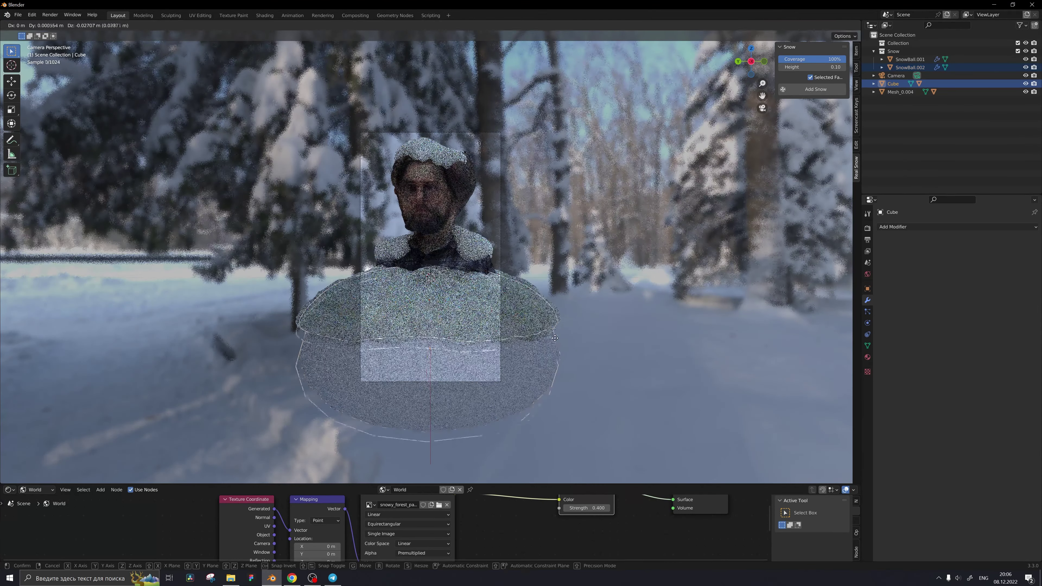
left_click(554, 345)
key("s")
left_click(607, 370)
Raise the mound and its snow layer along Z.
key("g")
key("z")
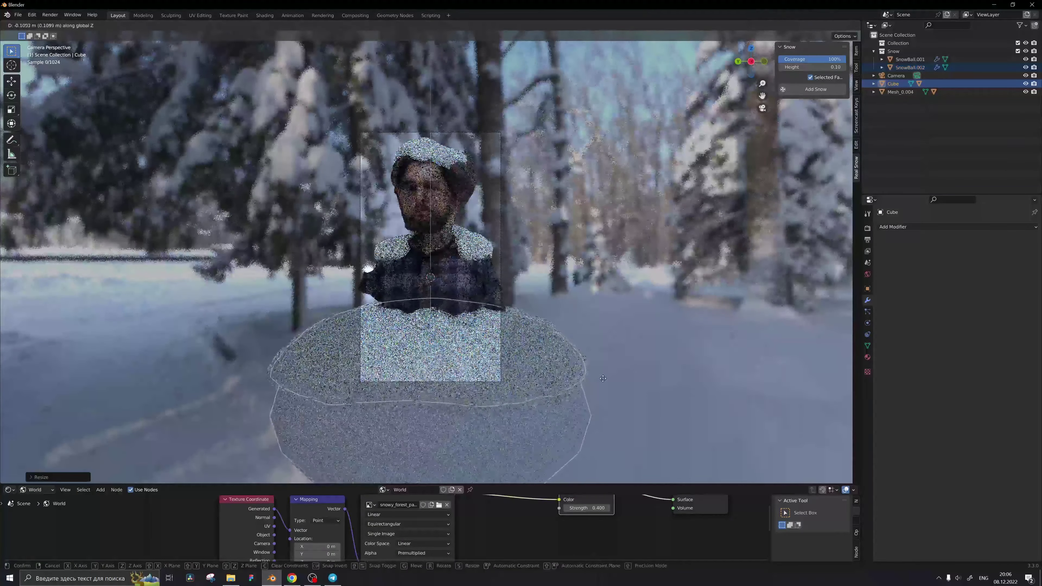
left_click(640, 360)
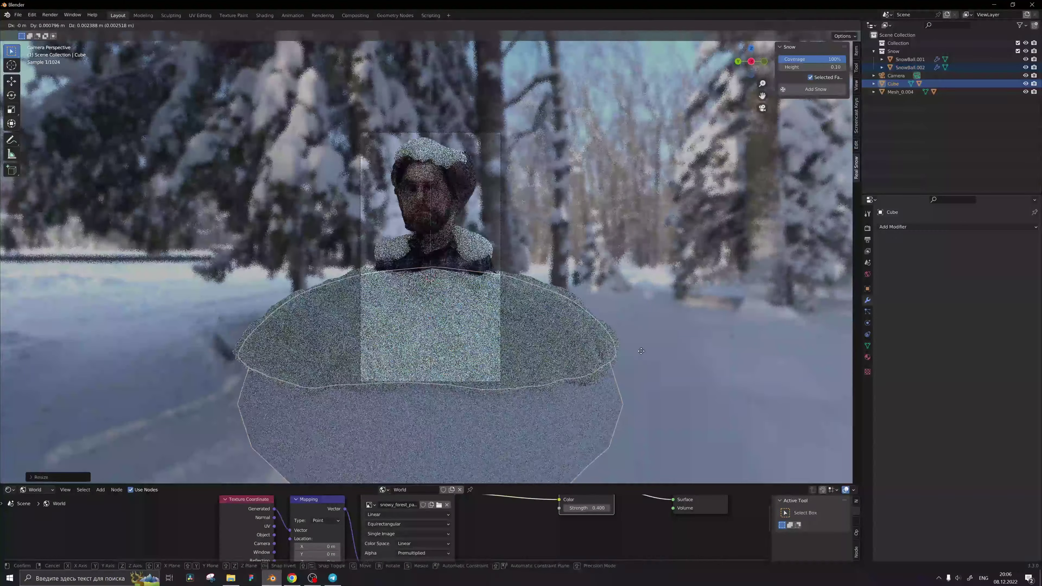
scroll(668, 314, "up", 3)
scroll(667, 314, "up", 2)
scroll(667, 314, "down", 2)
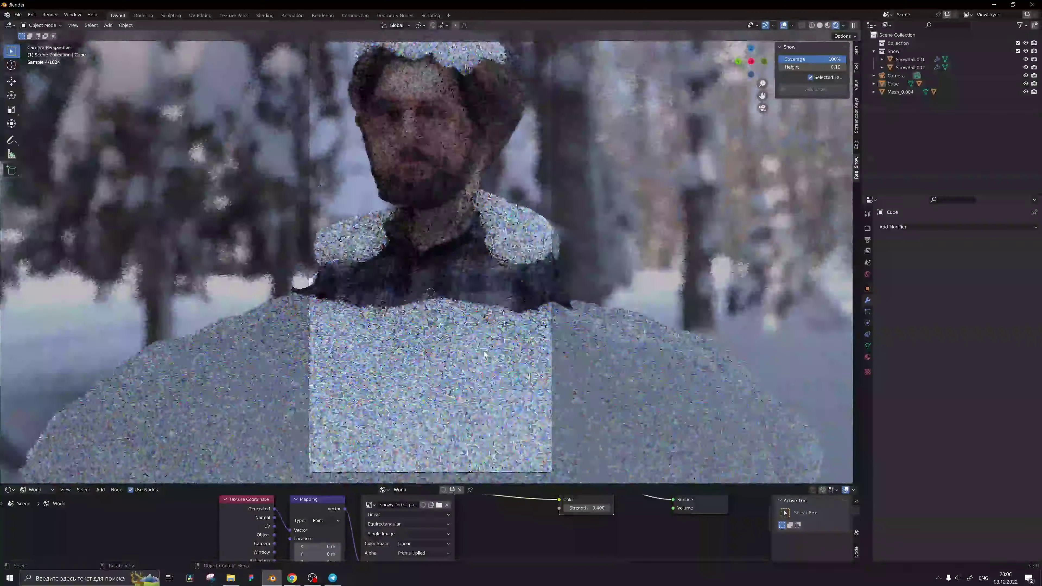
Set SnowBall.002's subdivision levels to 5 for viewport and render.
left_click(910, 67)
left_click(1024, 348)
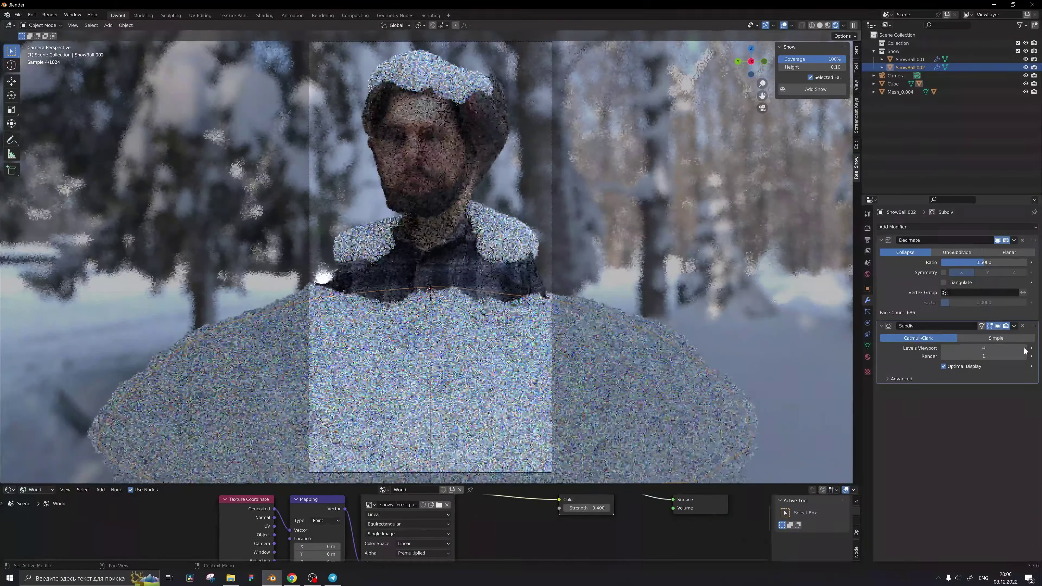
left_click(1024, 348)
left_click(1024, 348)
left_click(1024, 356)
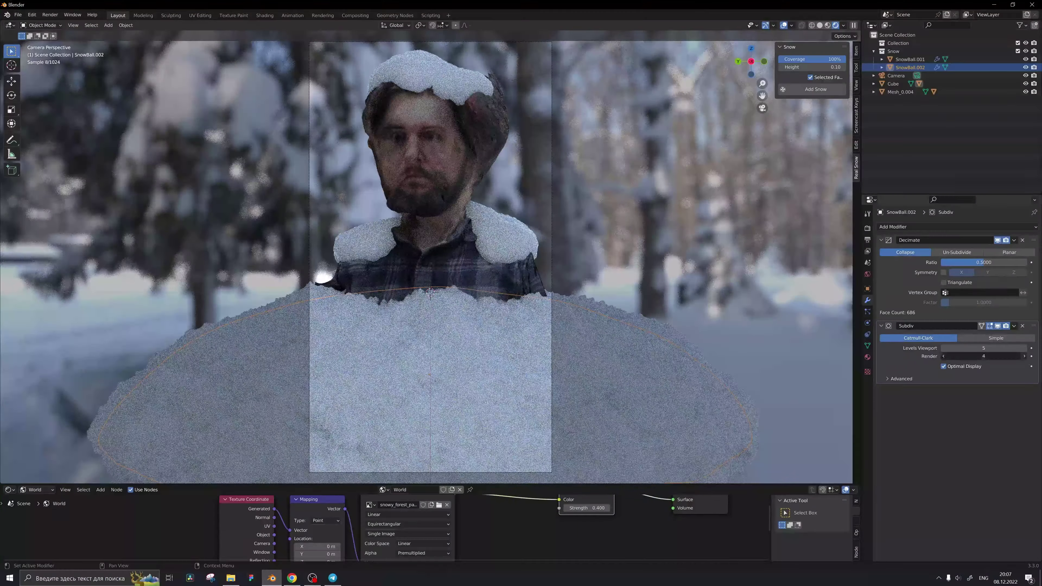
Pan to the Background and World Output nodes and make the node editor taller.
scroll(615, 328, "down", 1)
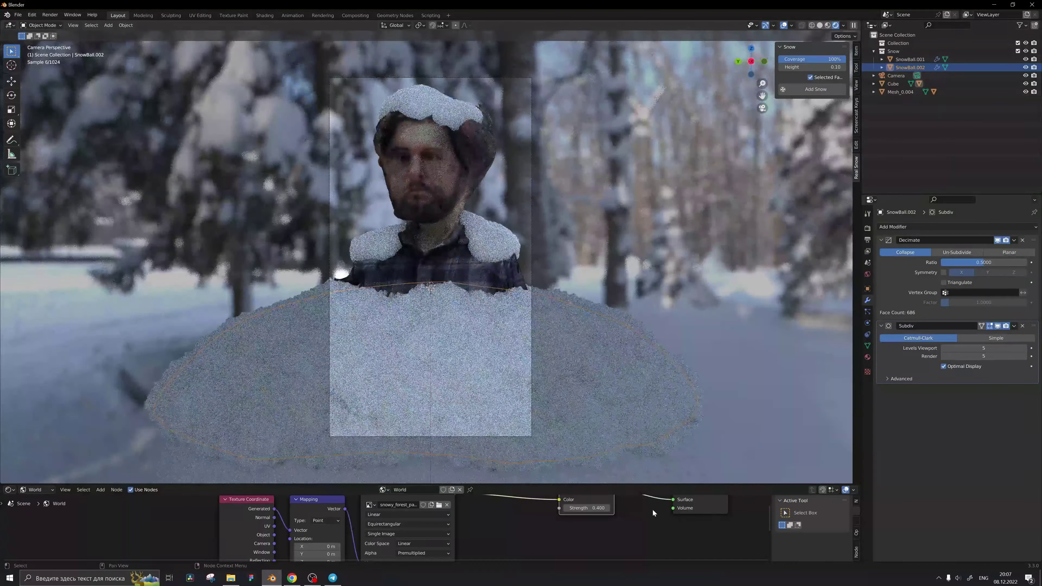
middle_click_drag(651, 509, 467, 525)
left_click_drag(496, 484, 13, 325)
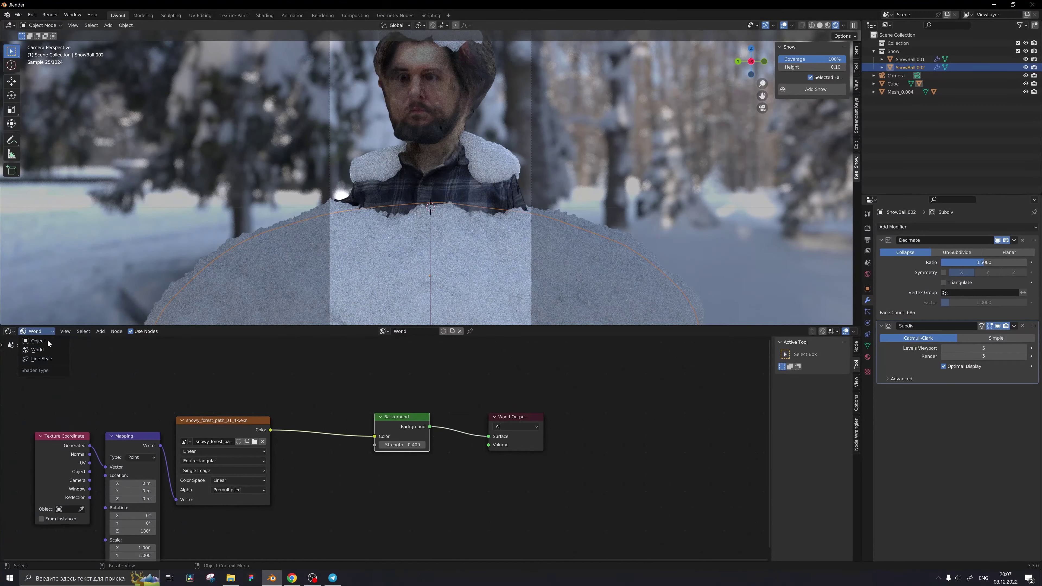
Switch to the Snow material's object nodes and set Displacement Scale to 0.1.
left_click(48, 341)
middle_click_drag(459, 435, 623, 362)
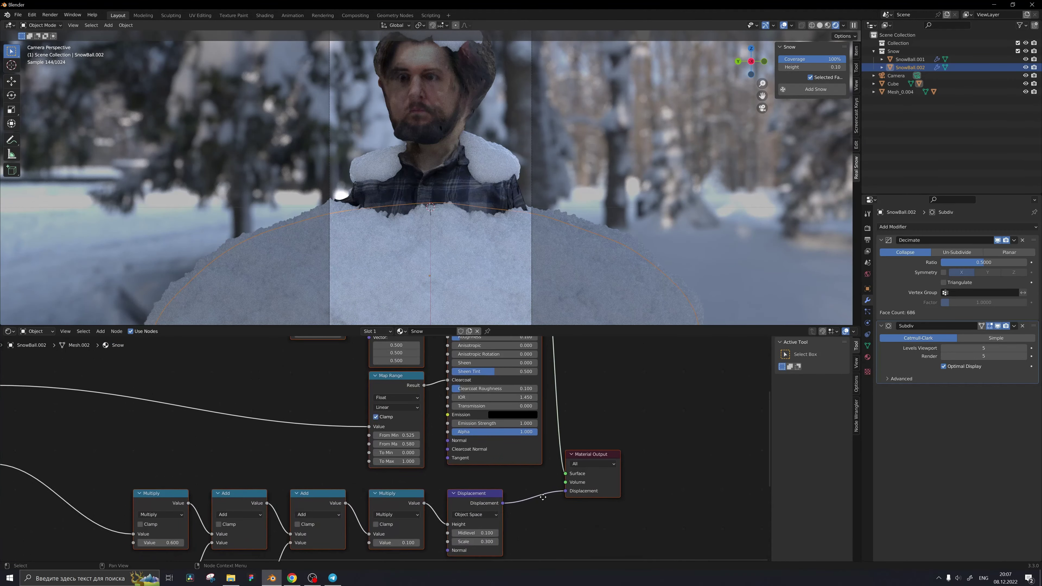
middle_click_drag(543, 497, 530, 422)
type("0.1")
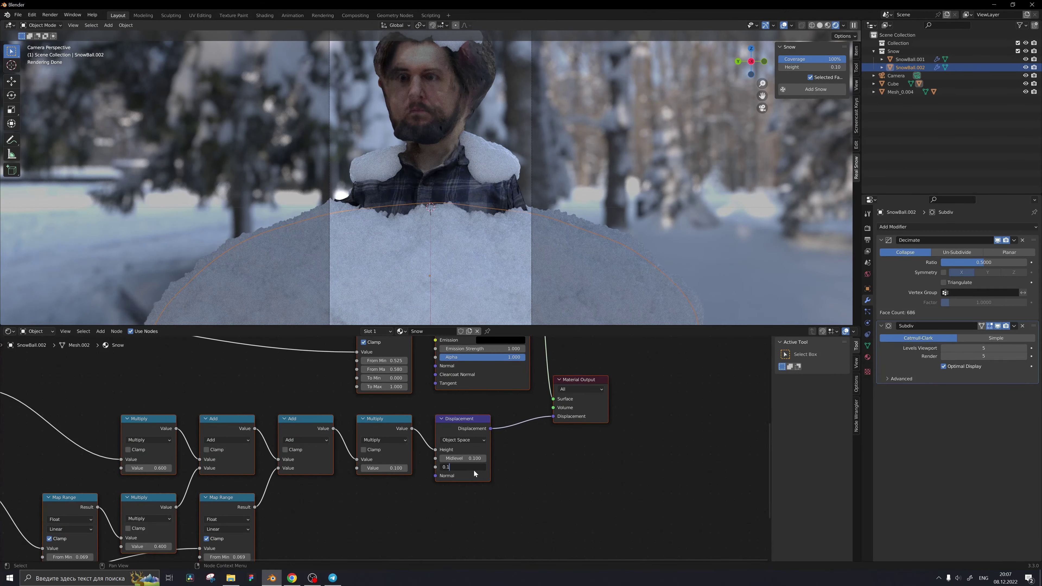
key("Return")
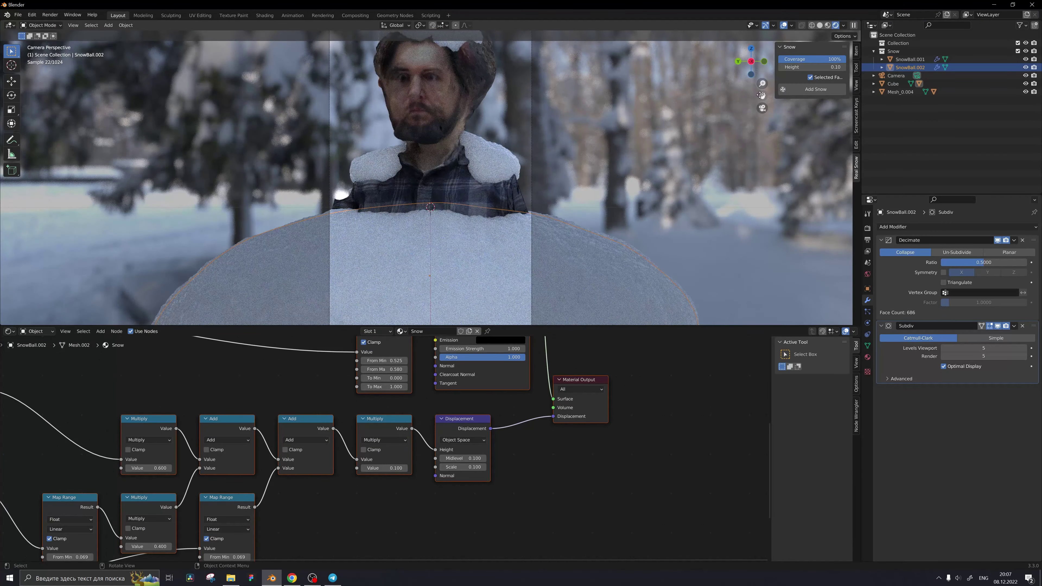
Deselect the snow layer and shift the view to the snowy head.
left_click_drag(761, 94, 557, 157)
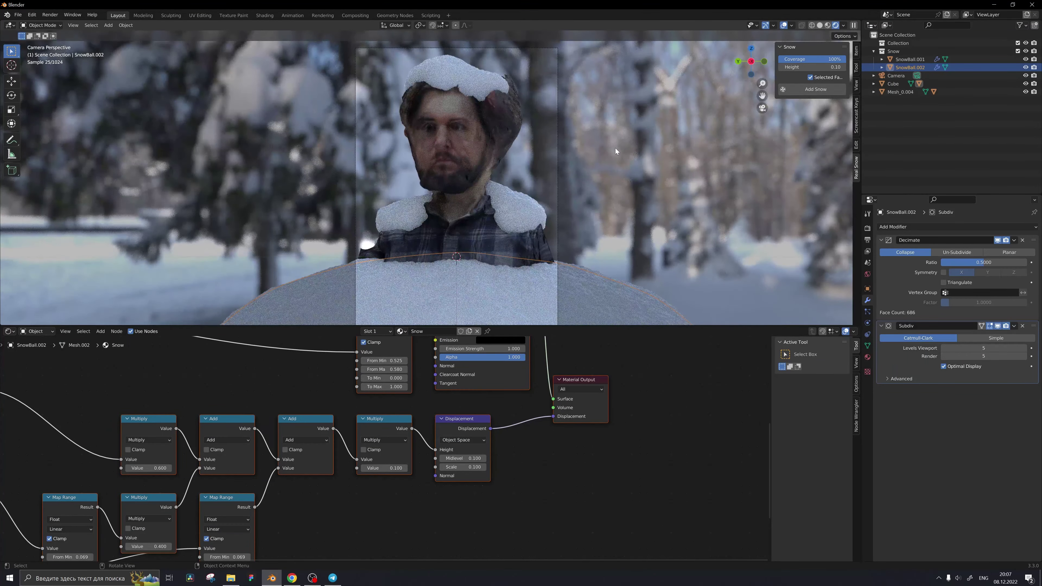
scroll(615, 148, "down", 1)
left_click(304, 91)
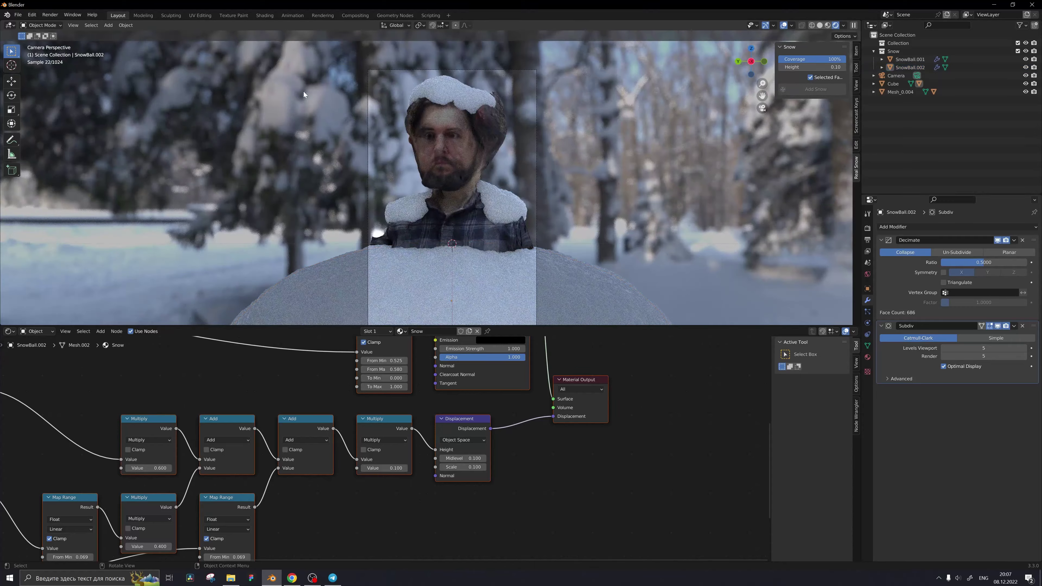
scroll(328, 93, "down", 1)
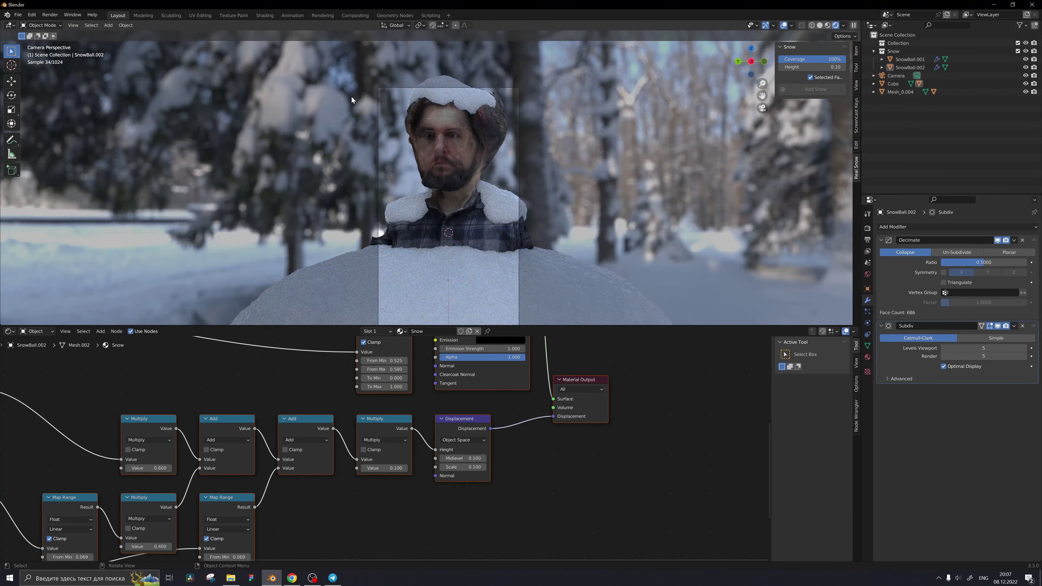
scroll(351, 96, "down", 1)
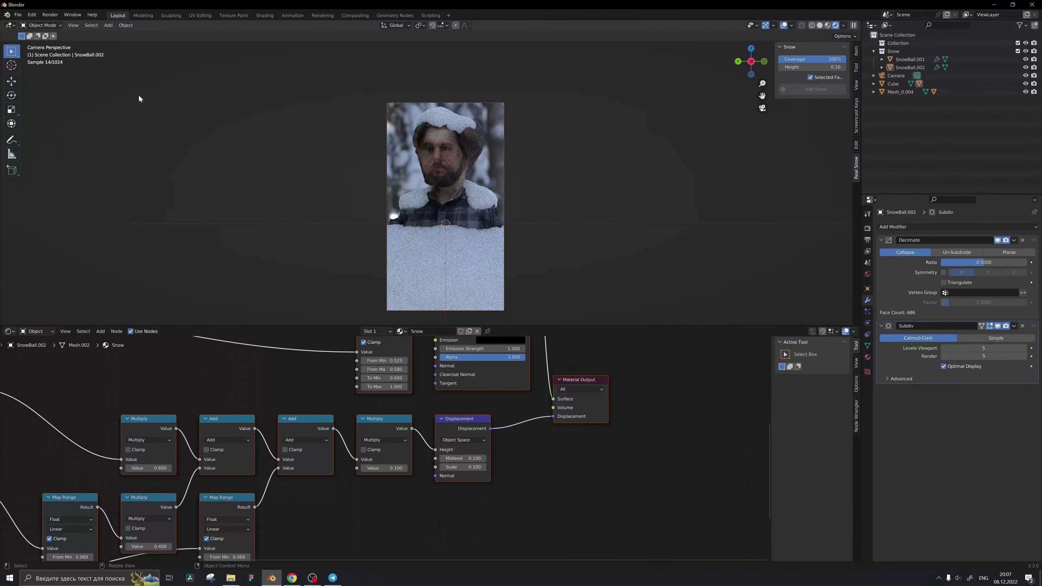
Start a Render Image of the final still and centre the render window.
left_click(50, 16)
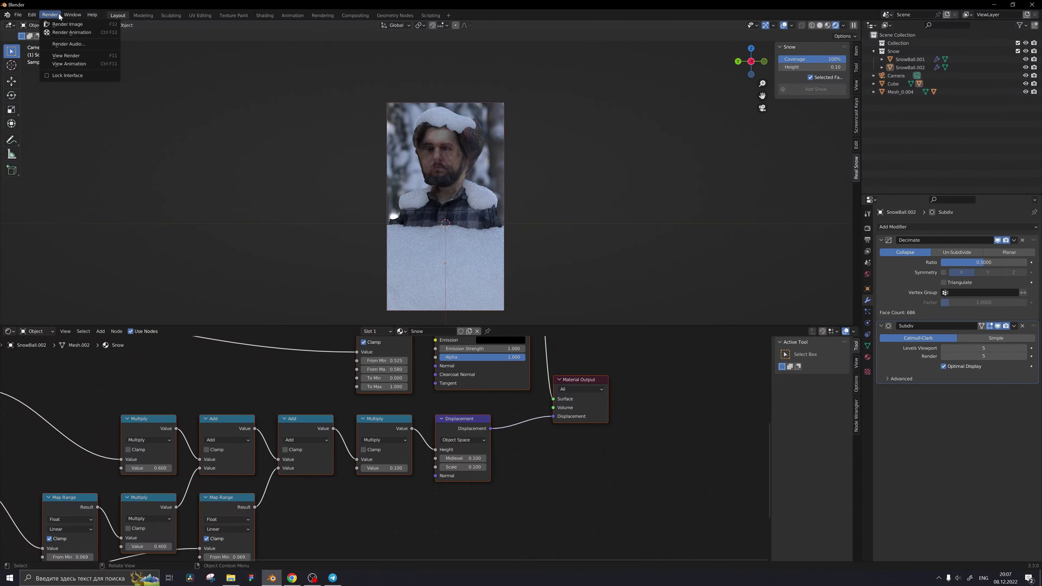
left_click(62, 25)
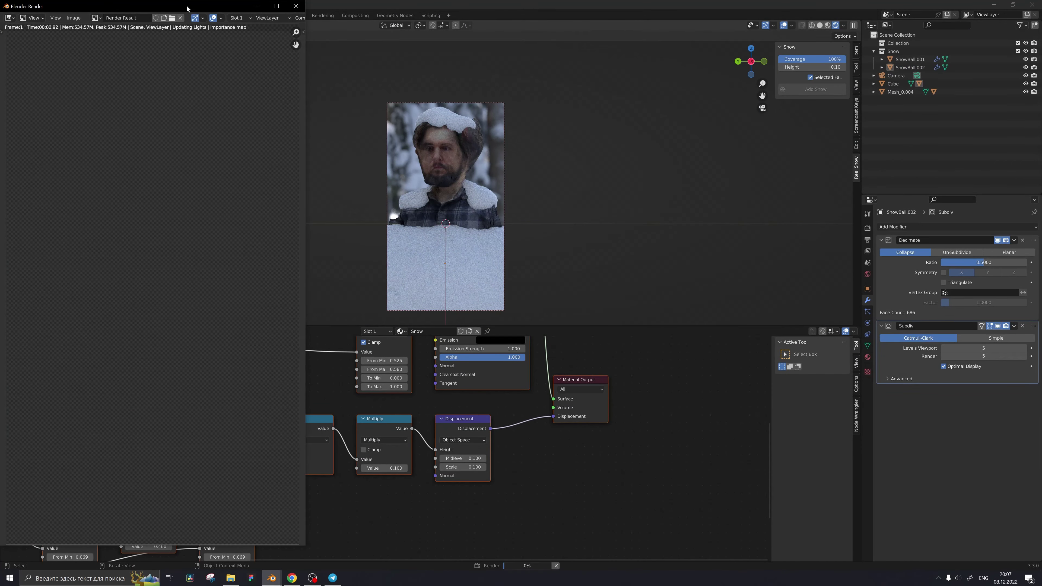
left_click_drag(187, 8, 483, 18)
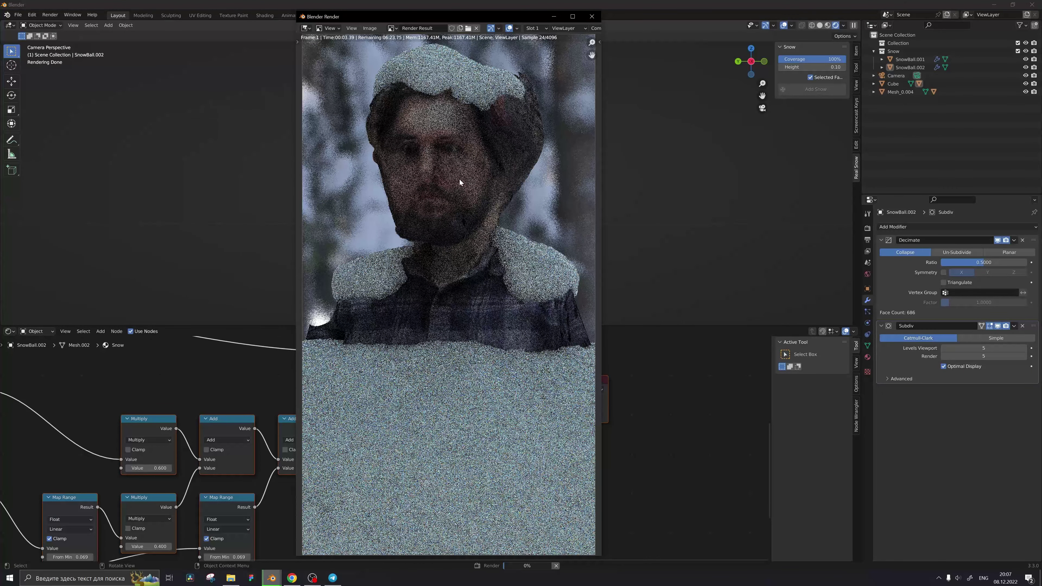
Zoom and pan the render result to inspect the snow-capped bust.
scroll(476, 209, "down", 2)
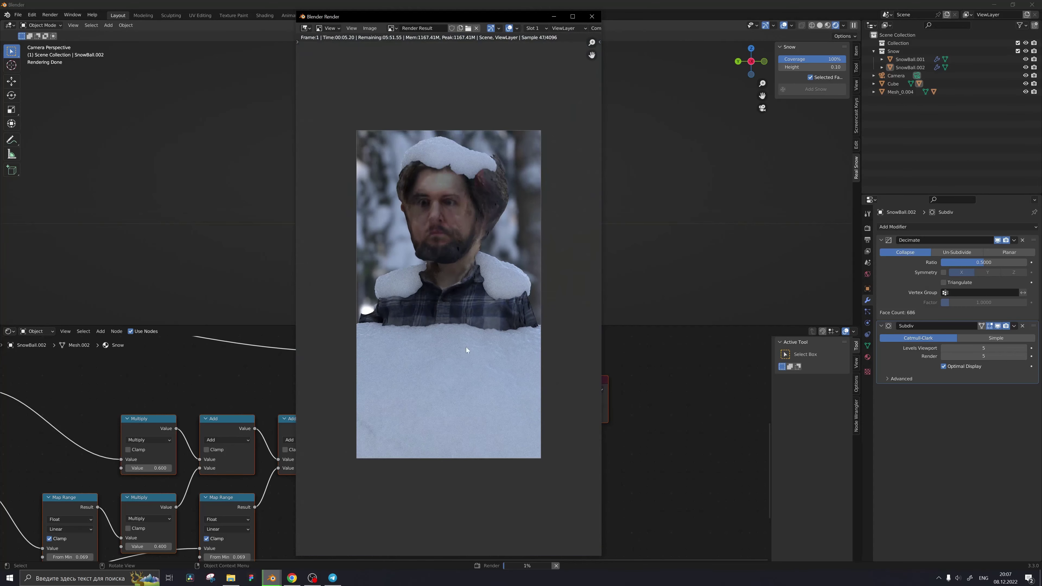
scroll(486, 238, "up", 1)
mouse_move(486, 237)
middle_mouse_down()
mouse_move(515, 296)
mouse_move(517, 283)
middle_mouse_up()
scroll(530, 286, "up", 2)
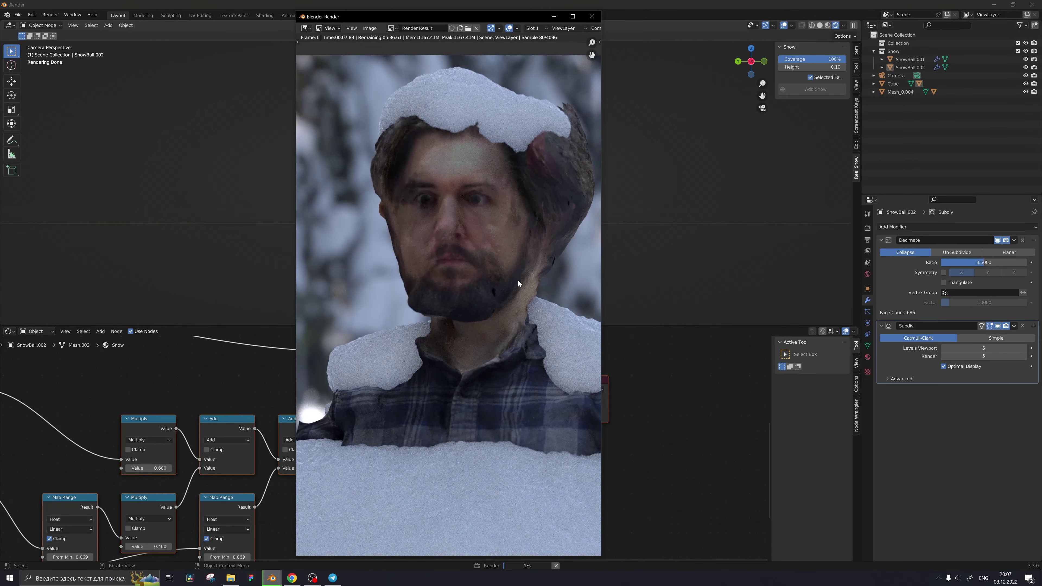
scroll(493, 305, "down", 2)
scroll(526, 339, "down", 1, "shift")
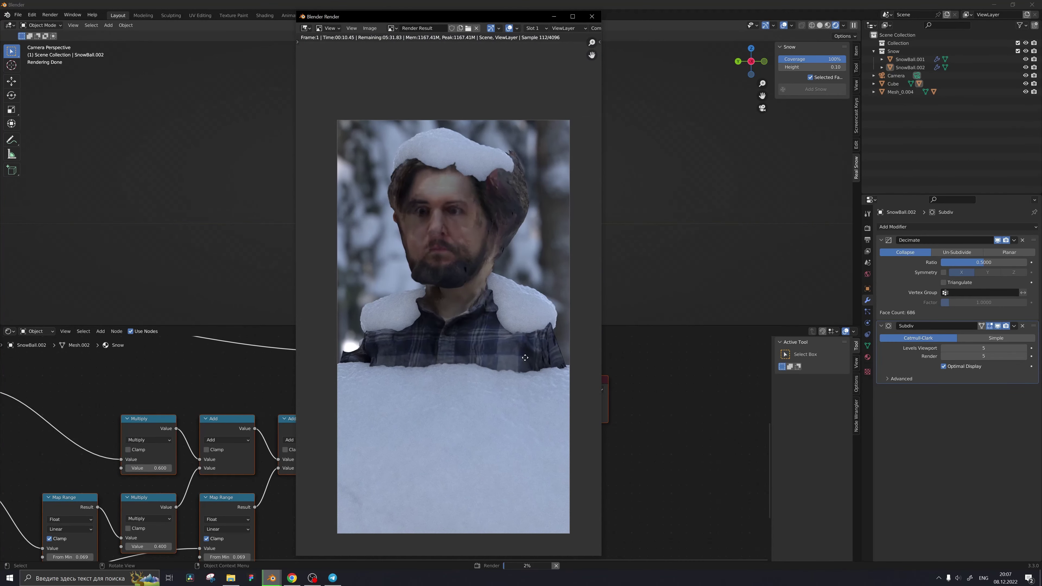
scroll(526, 338, "down", 1, "shift")
scroll(526, 338, "down", 1, "shift")
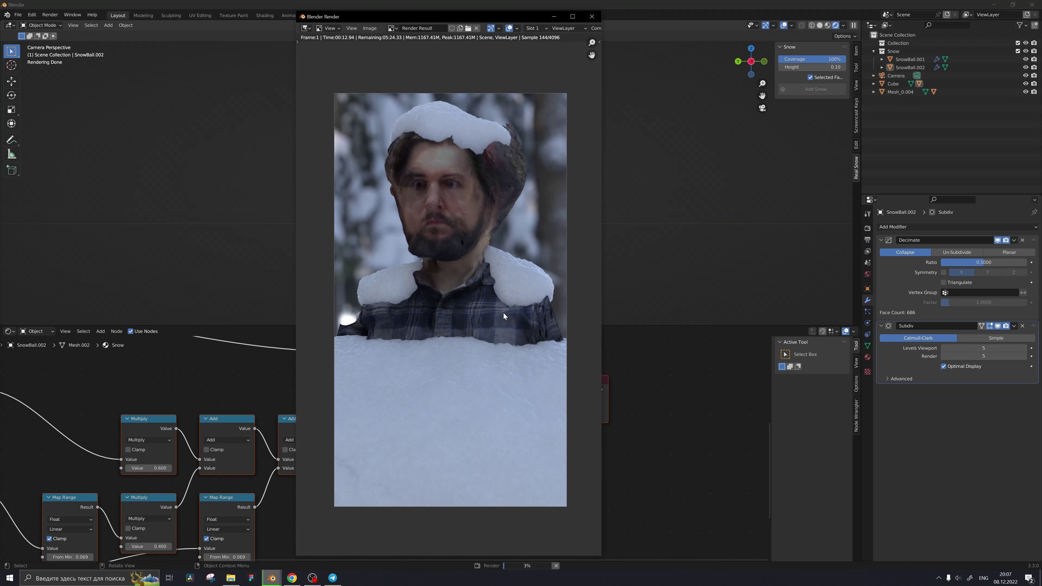
scroll(467, 360, "up", 1)
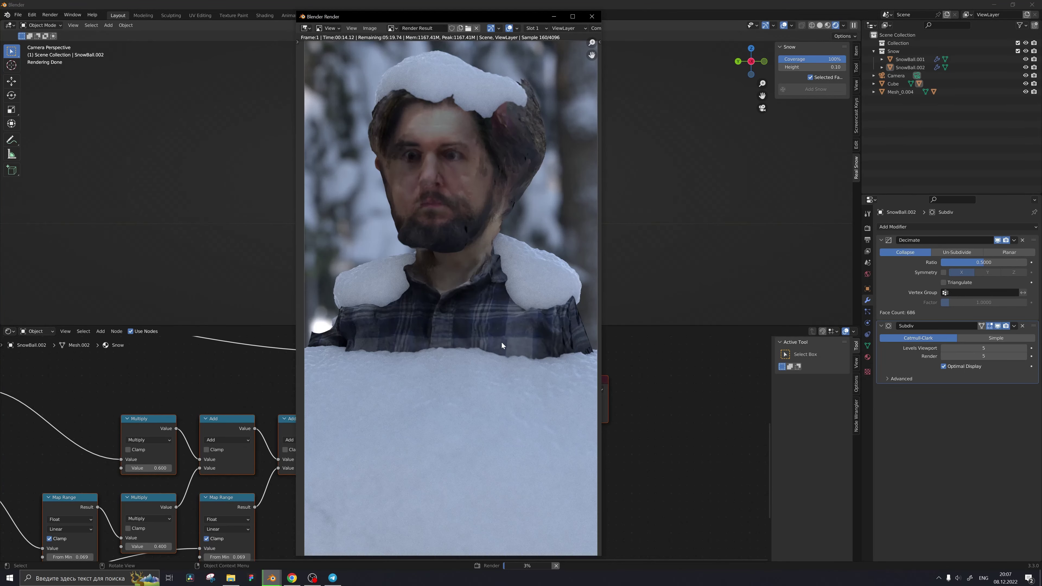